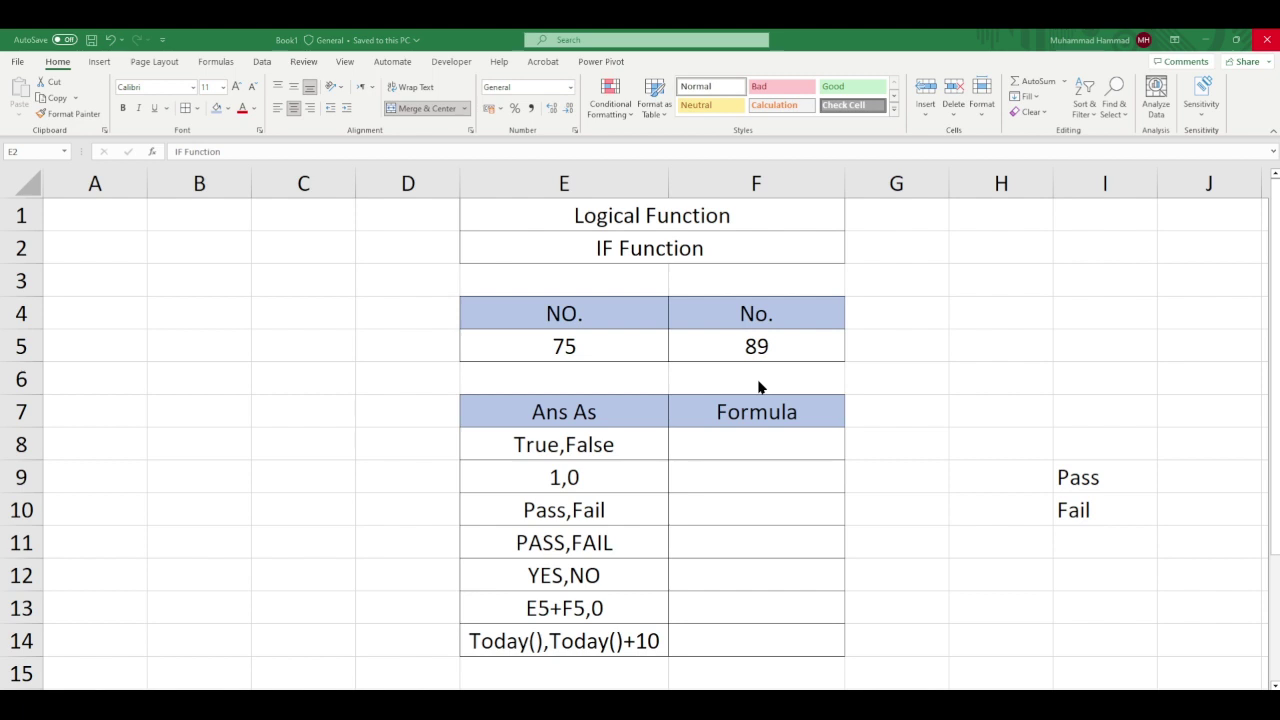
Step: Enter =E5>F5 in F8 so the True,False row returns FALSE
{"action": "left_click", "coordinate": [768, 439]}
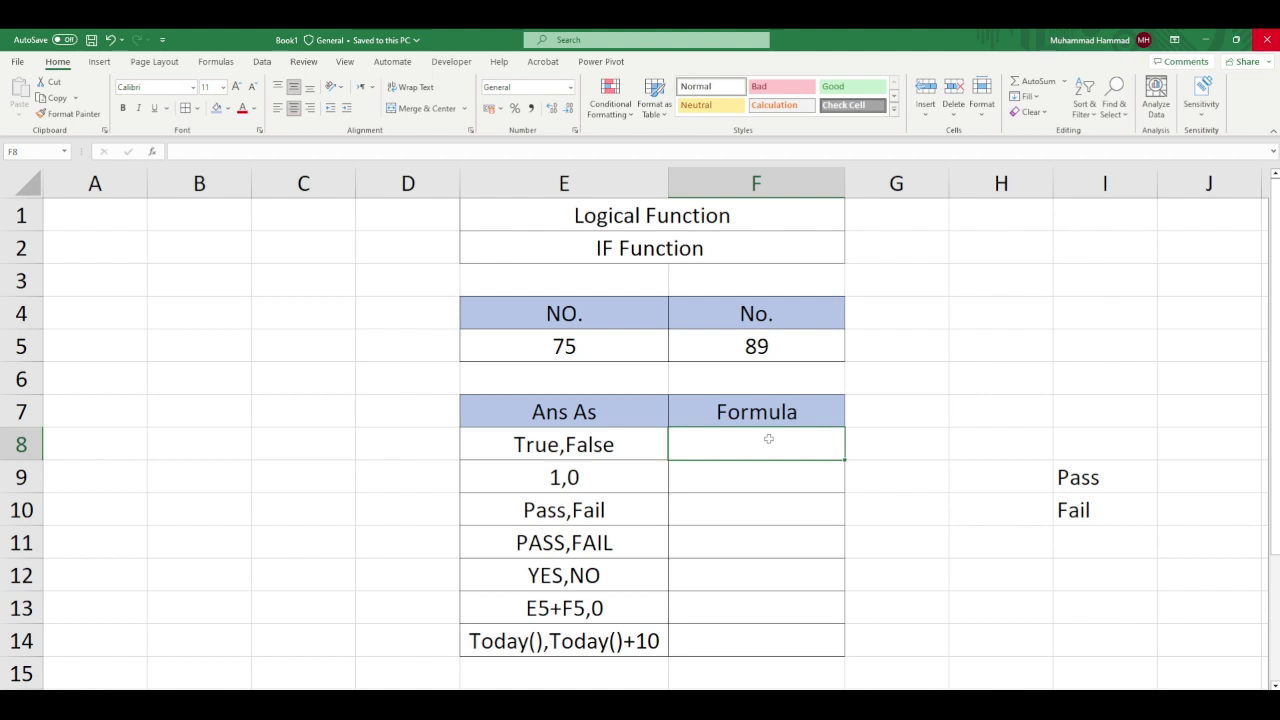
{"action": "type", "text": "="}
{"action": "left_click", "coordinate": [623, 348]}
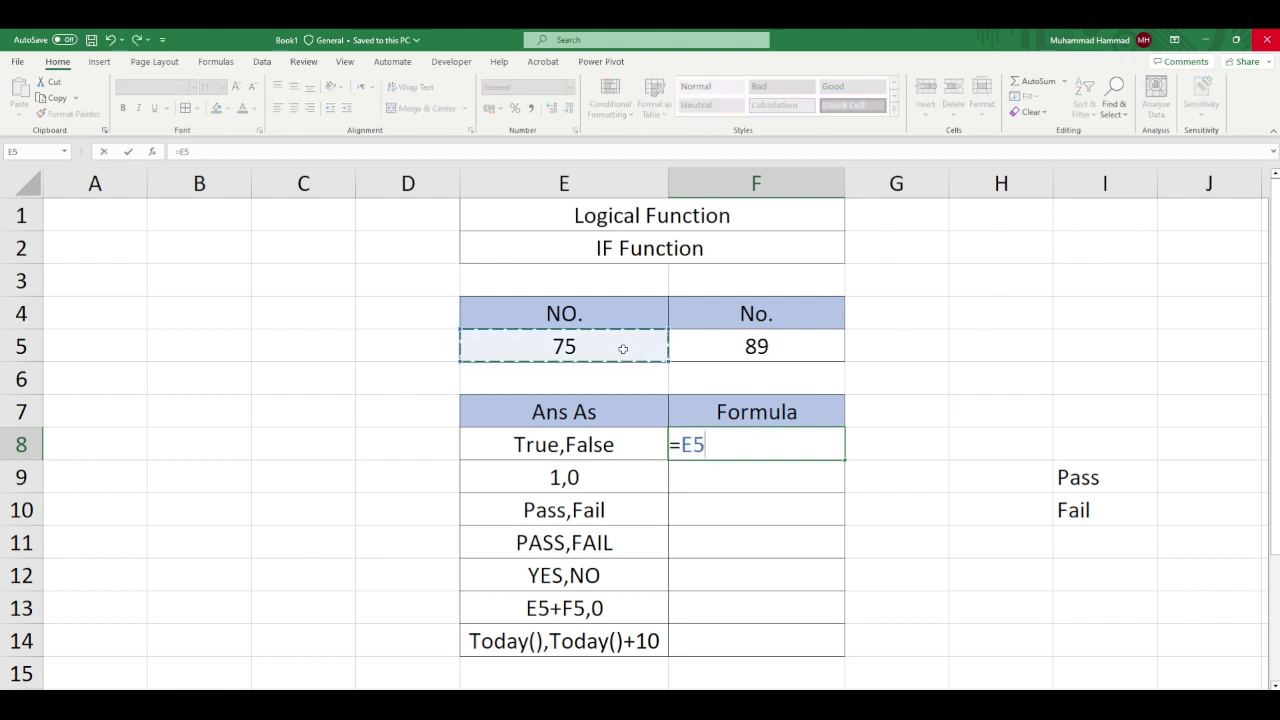
{"action": "type", "text": ">"}
{"action": "left_click", "coordinate": [705, 348]}
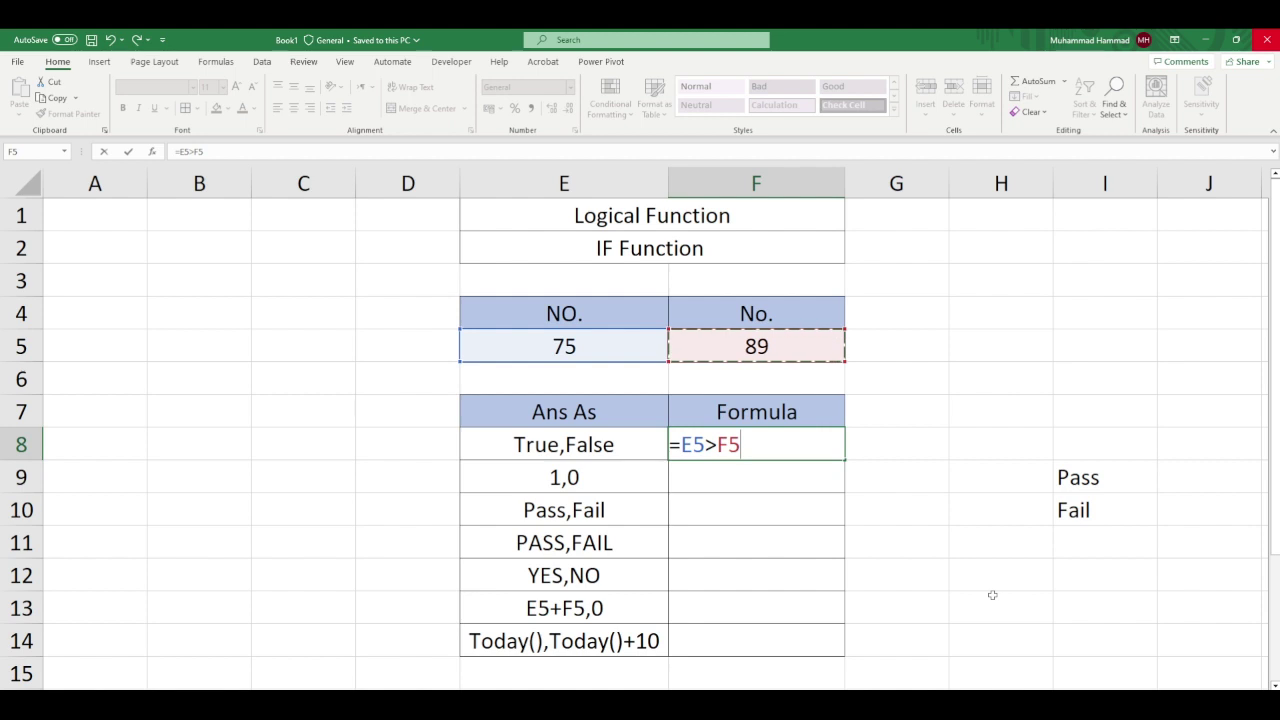
{"action": "key", "text": "Return"}
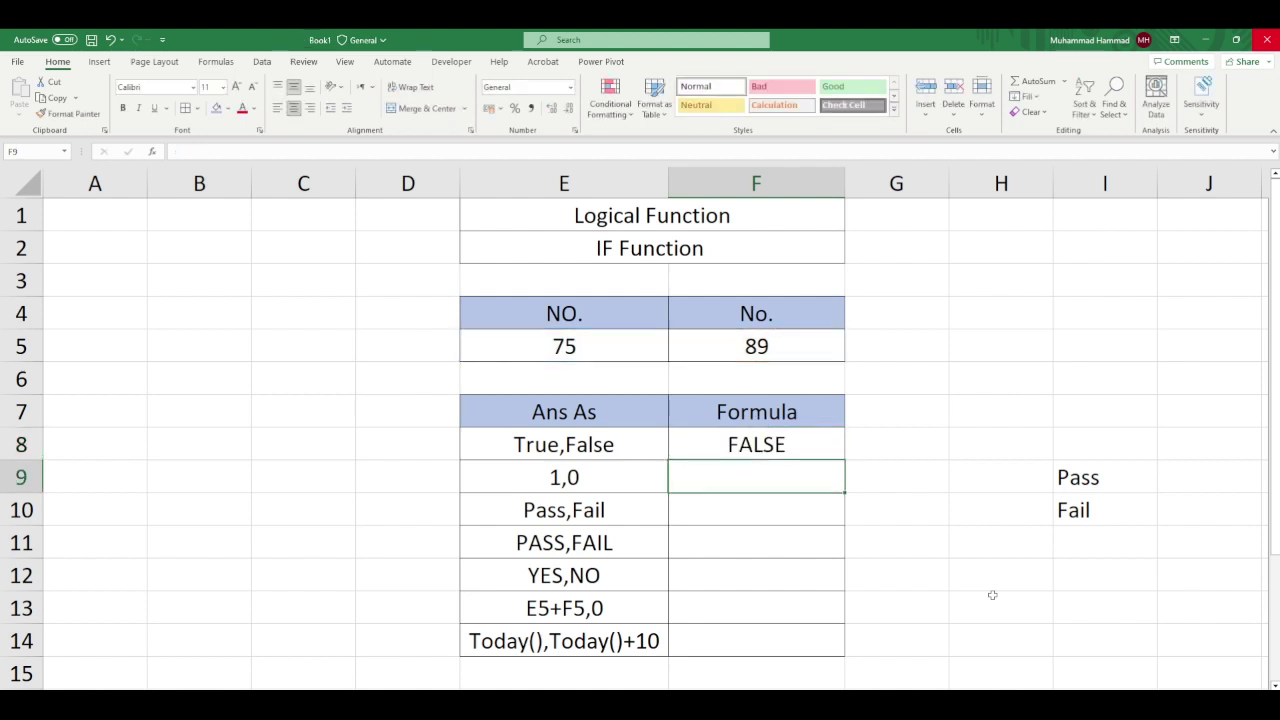
{"action": "left_click", "coordinate": [760, 446]}
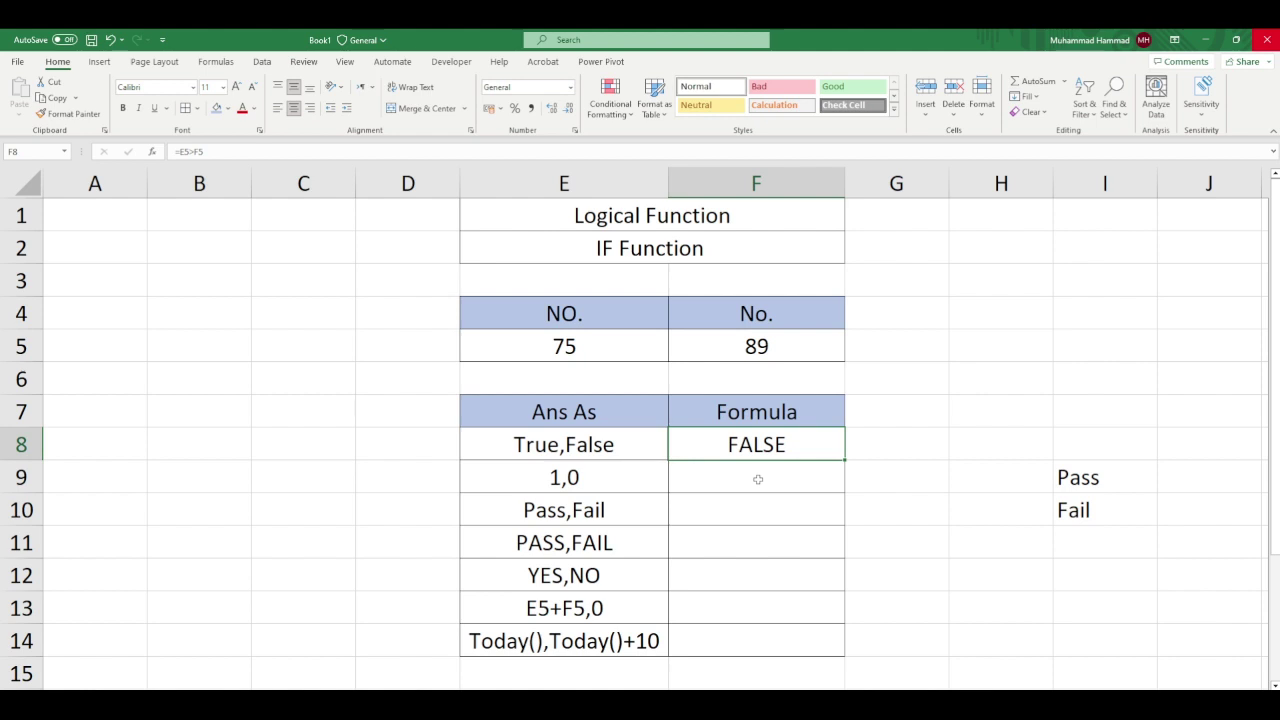
Step: Select F9 beside the 1,0 label and begin an =if formula
{"action": "left_click", "coordinate": [758, 479]}
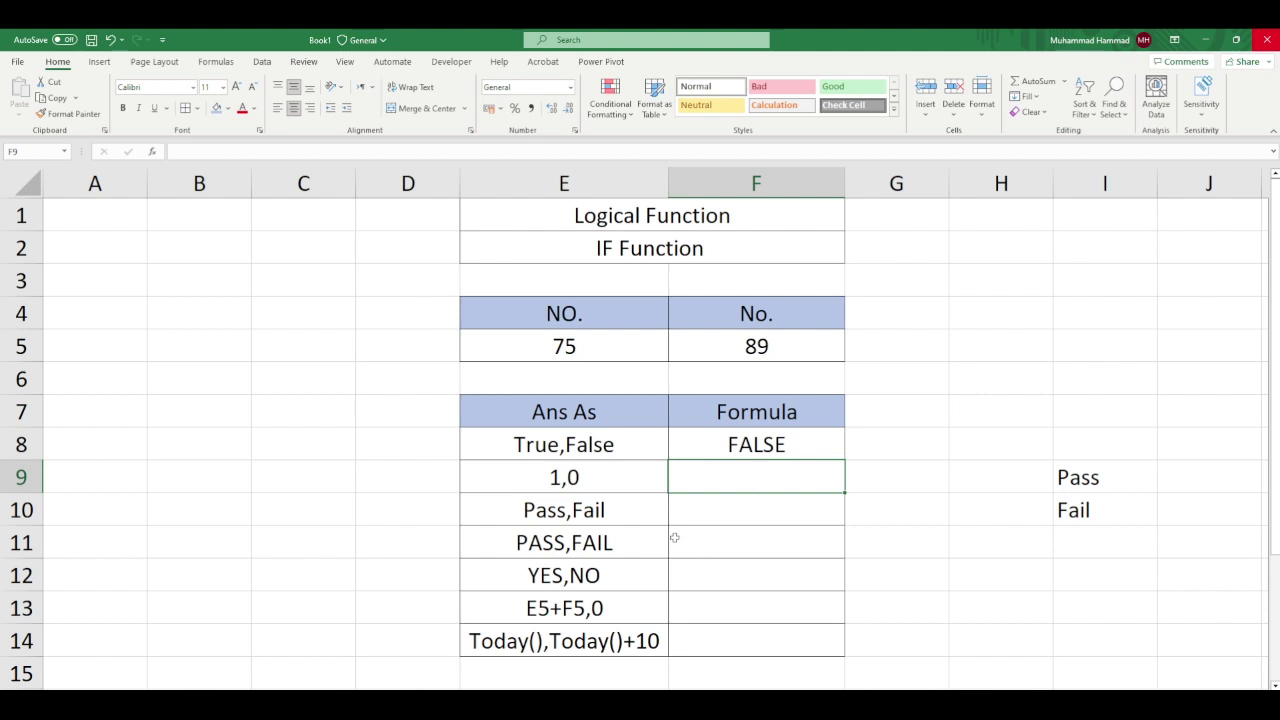
{"action": "left_click", "coordinate": [595, 471]}
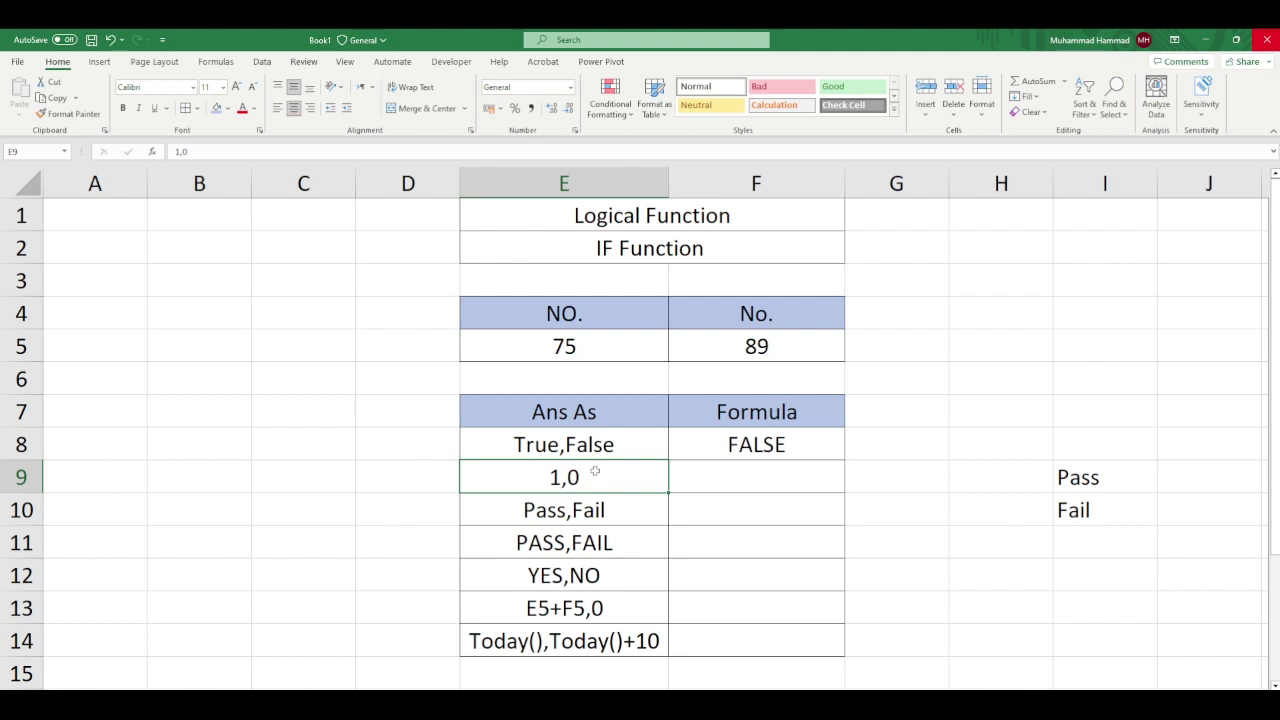
{"action": "left_click", "coordinate": [718, 482]}
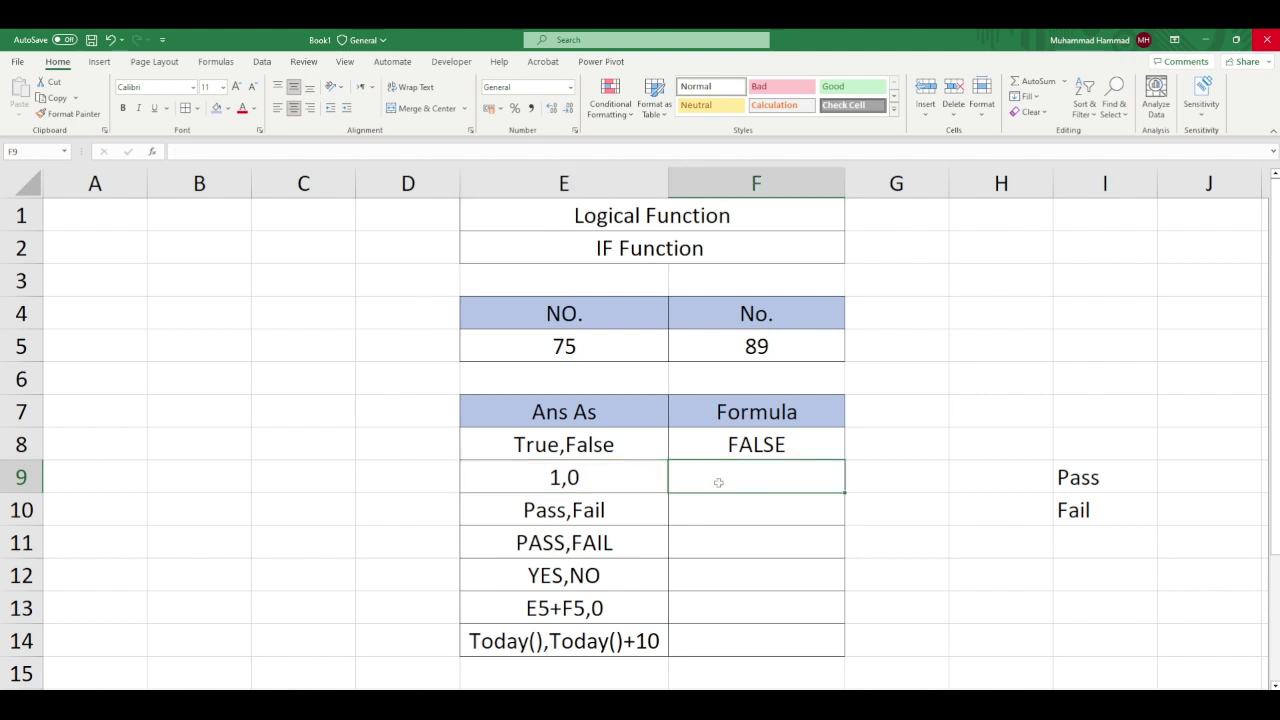
{"action": "type", "text": "=if"}
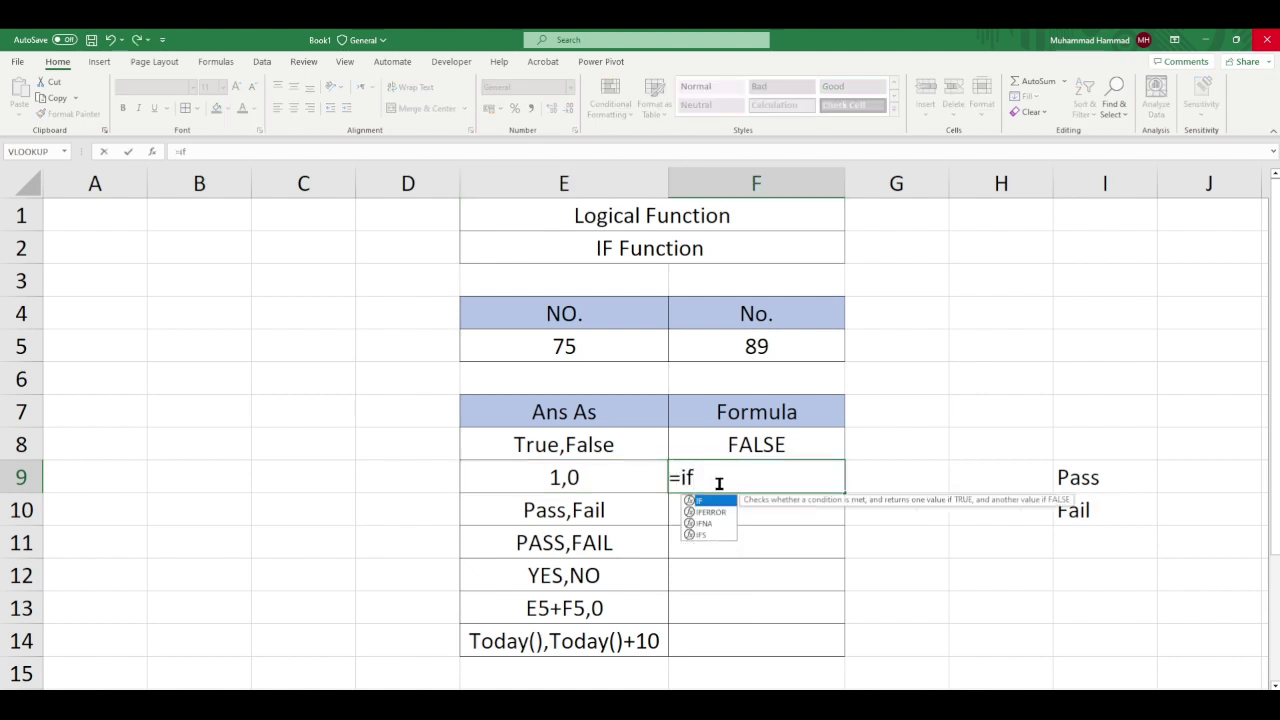
Step: Complete F9 as =IF(E5>F5,1,0), which returns 0
{"action": "key", "text": "Tab"}
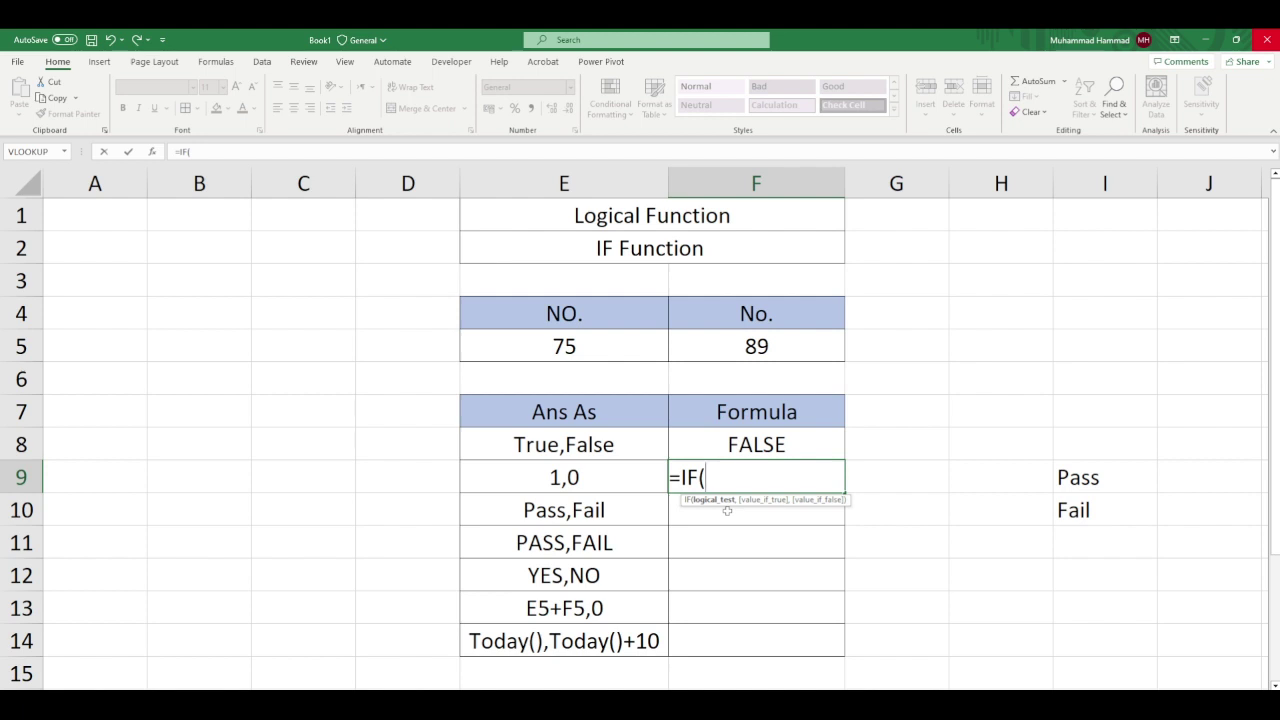
{"action": "left_click", "coordinate": [582, 346]}
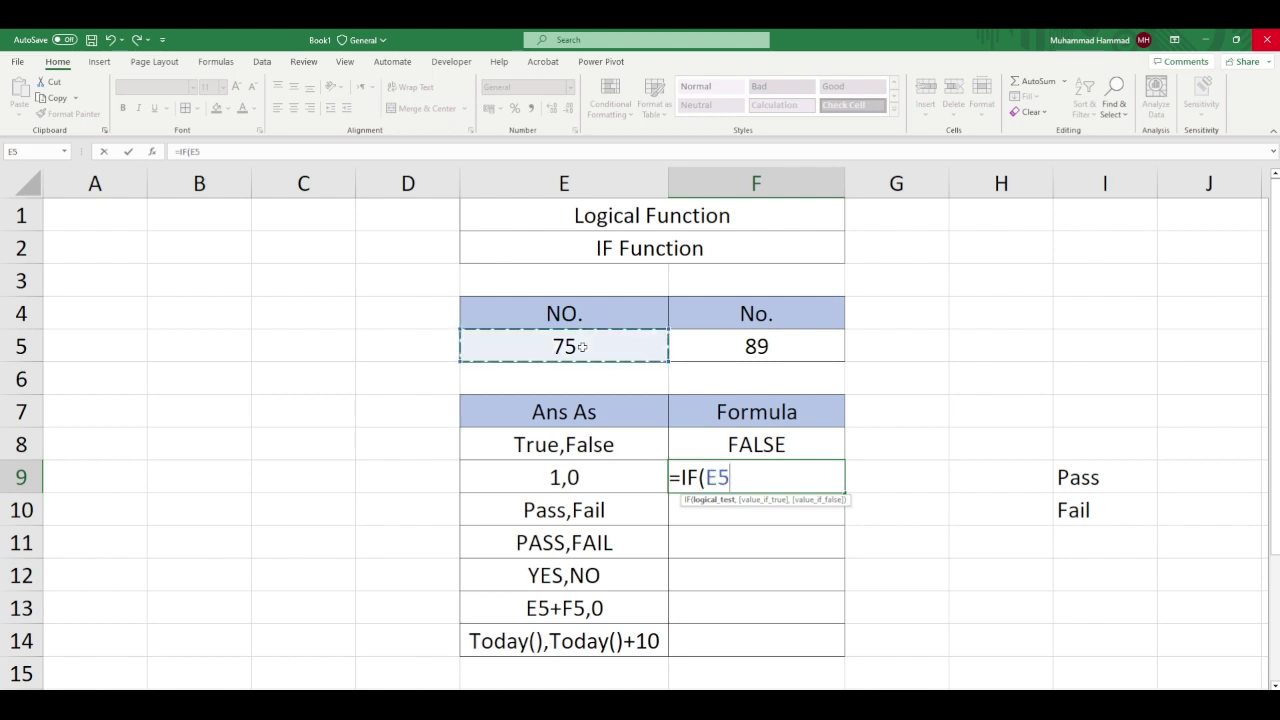
{"action": "type", "text": ">"}
{"action": "left_click", "coordinate": [735, 344]}
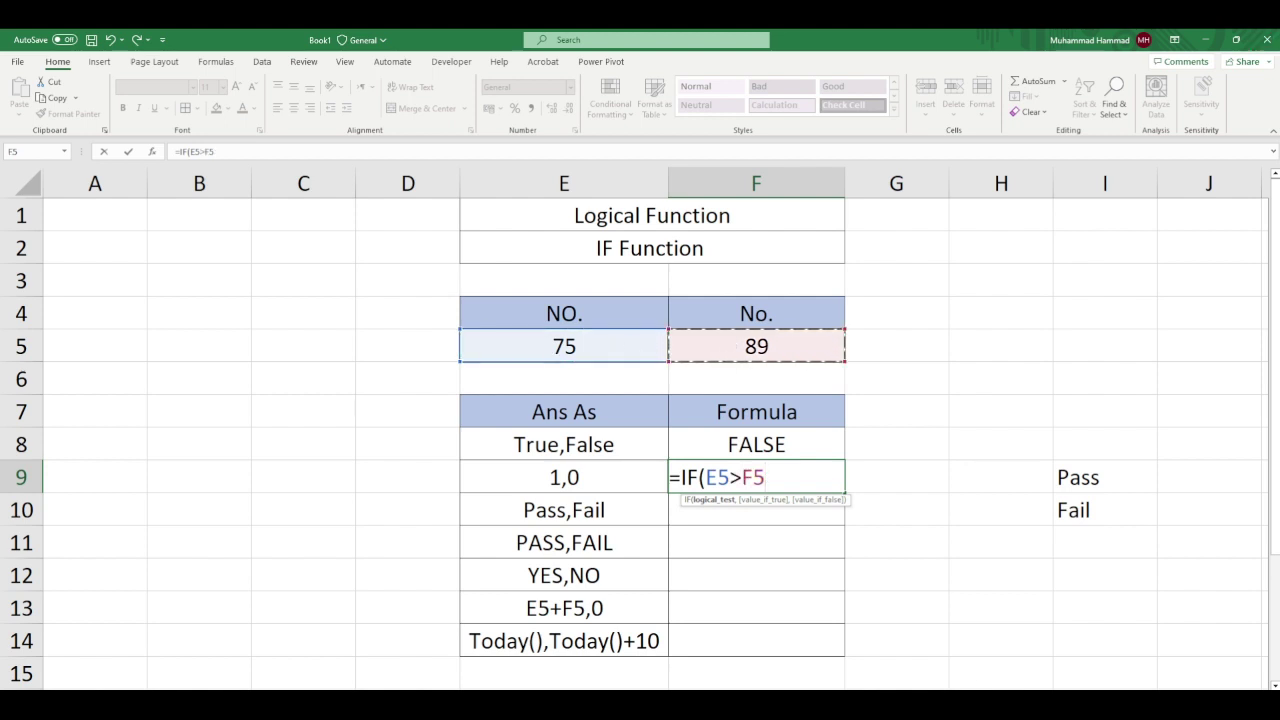
{"action": "type", "text": ","}
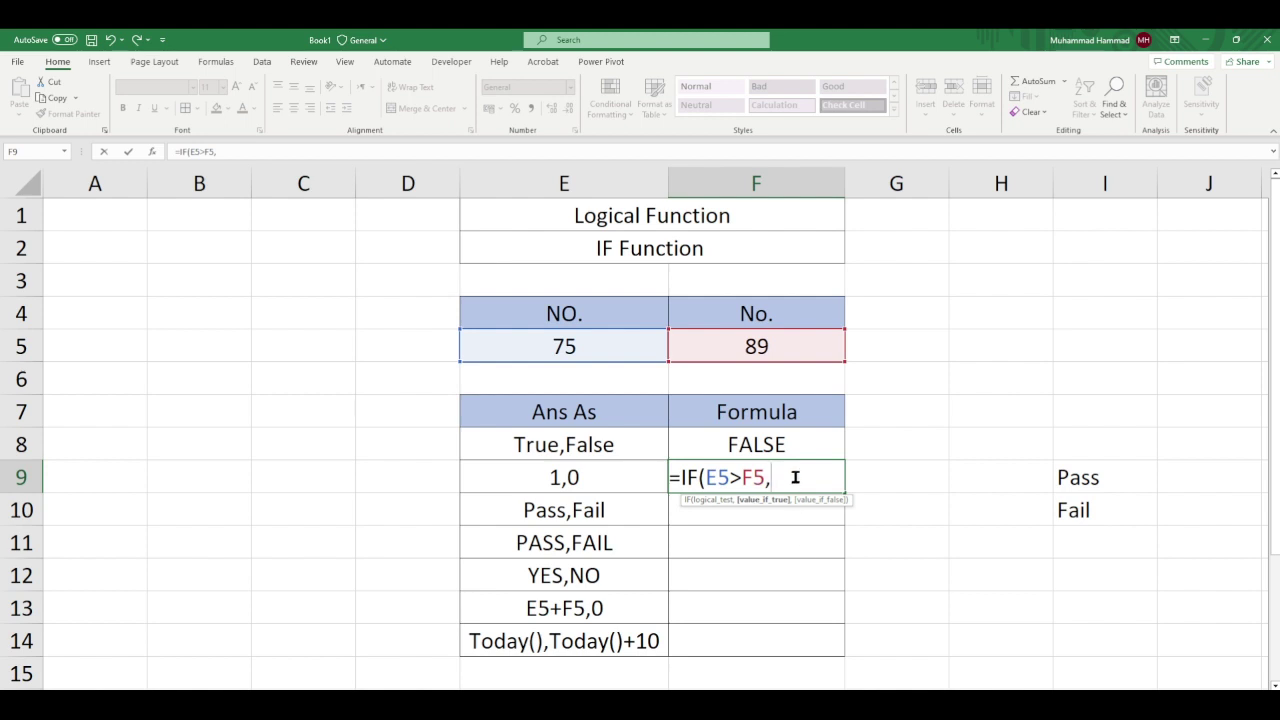
{"action": "type", "text": "1"}
{"action": "type", "text": ","}
{"action": "type", "text": "0"}
{"action": "type", "text": ")"}
{"action": "key", "text": "Return"}
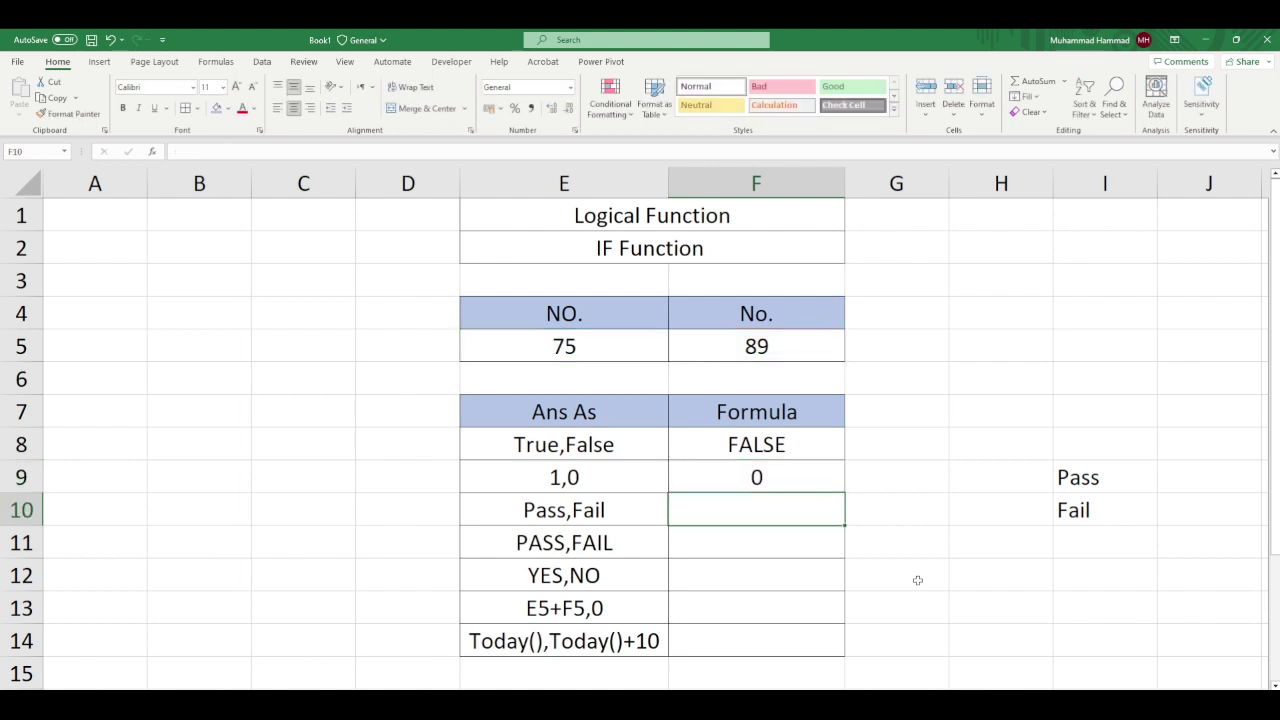
{"action": "left_click", "coordinate": [756, 472]}
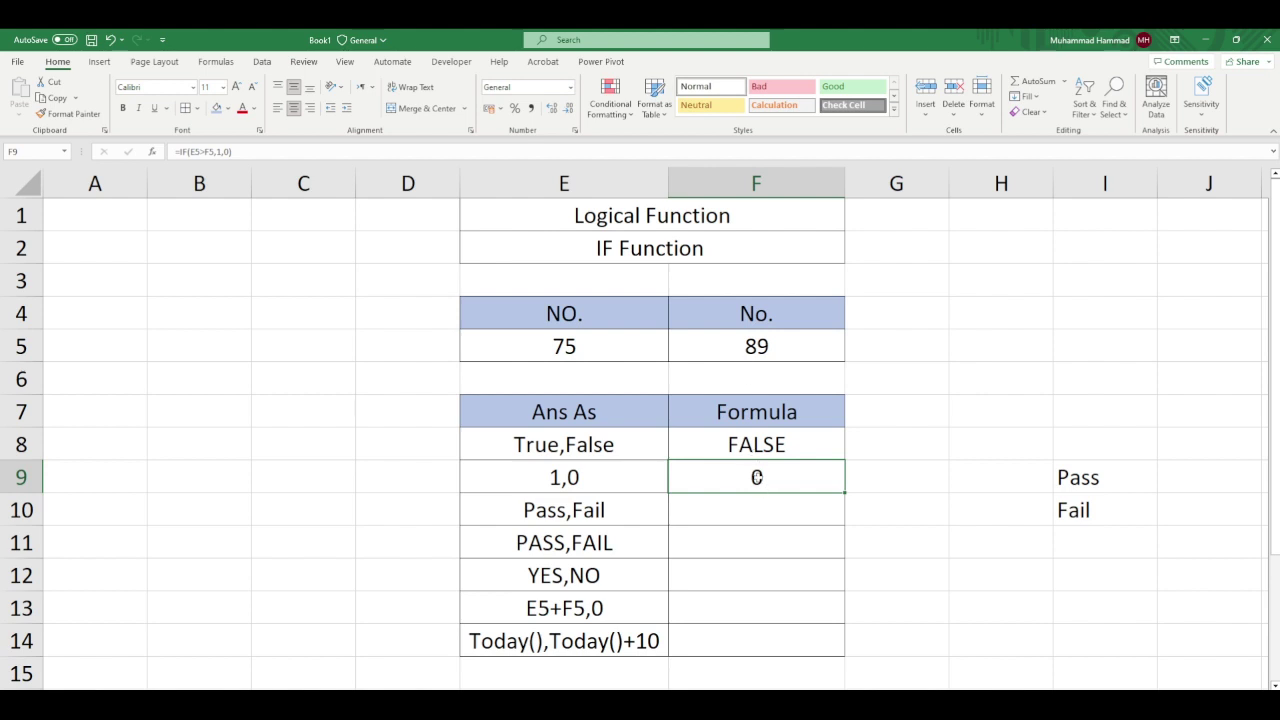
Step: Enter =IF(E5>F5,"Pass","Fail") in F10, which shows Fail
{"action": "left_click", "coordinate": [738, 512]}
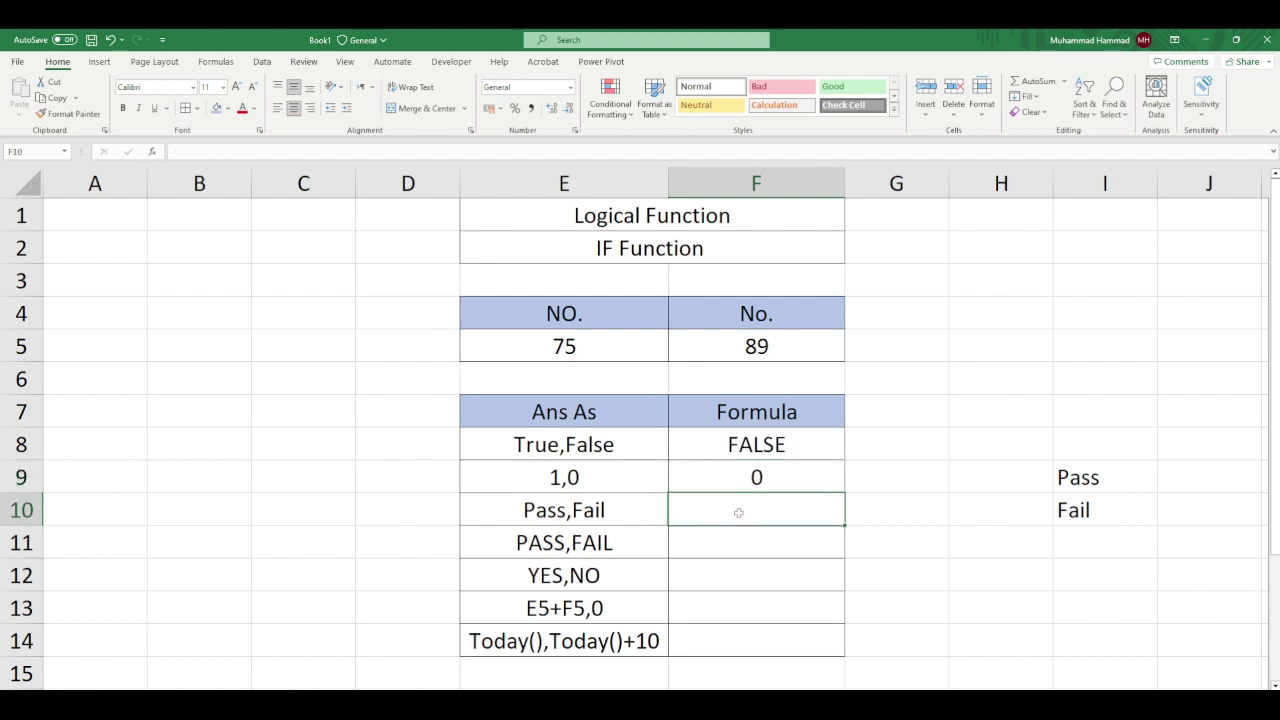
{"action": "type", "text": "="}
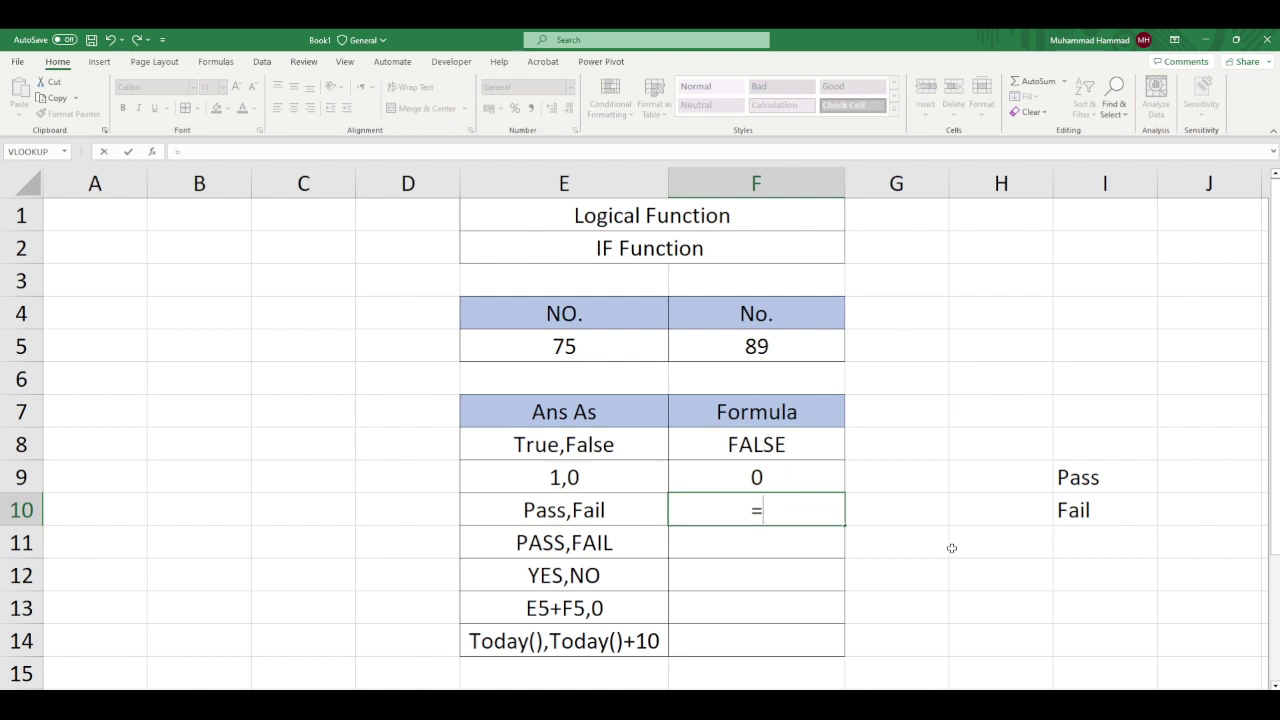
{"action": "type", "text": "if"}
{"action": "key", "text": "Tab"}
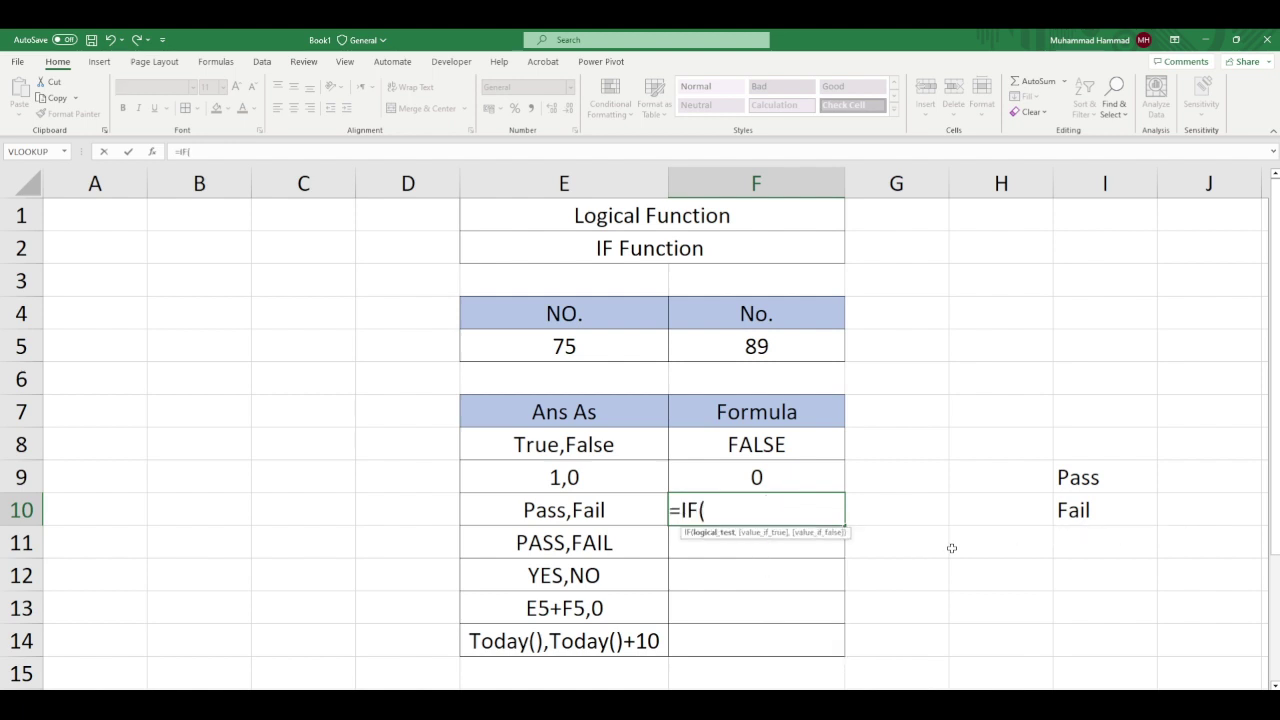
{"action": "left_click", "coordinate": [570, 351]}
{"action": "type", "text": ">"}
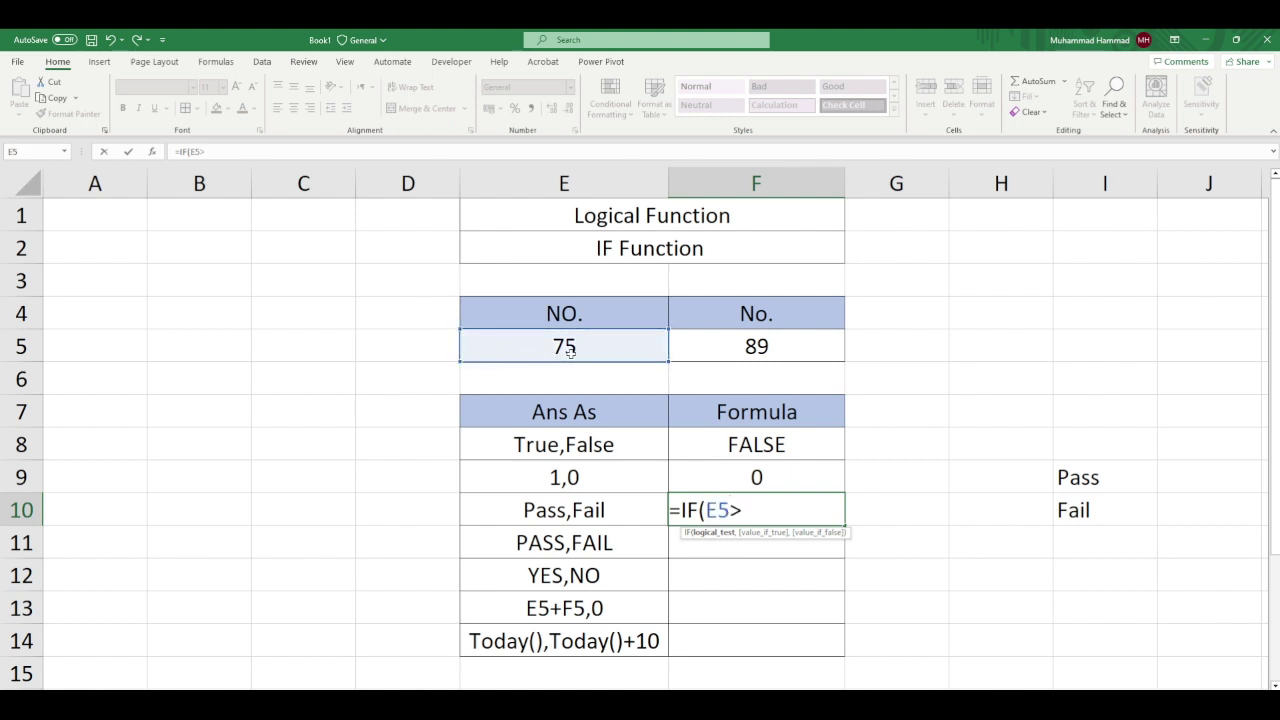
{"action": "left_click", "coordinate": [768, 345]}
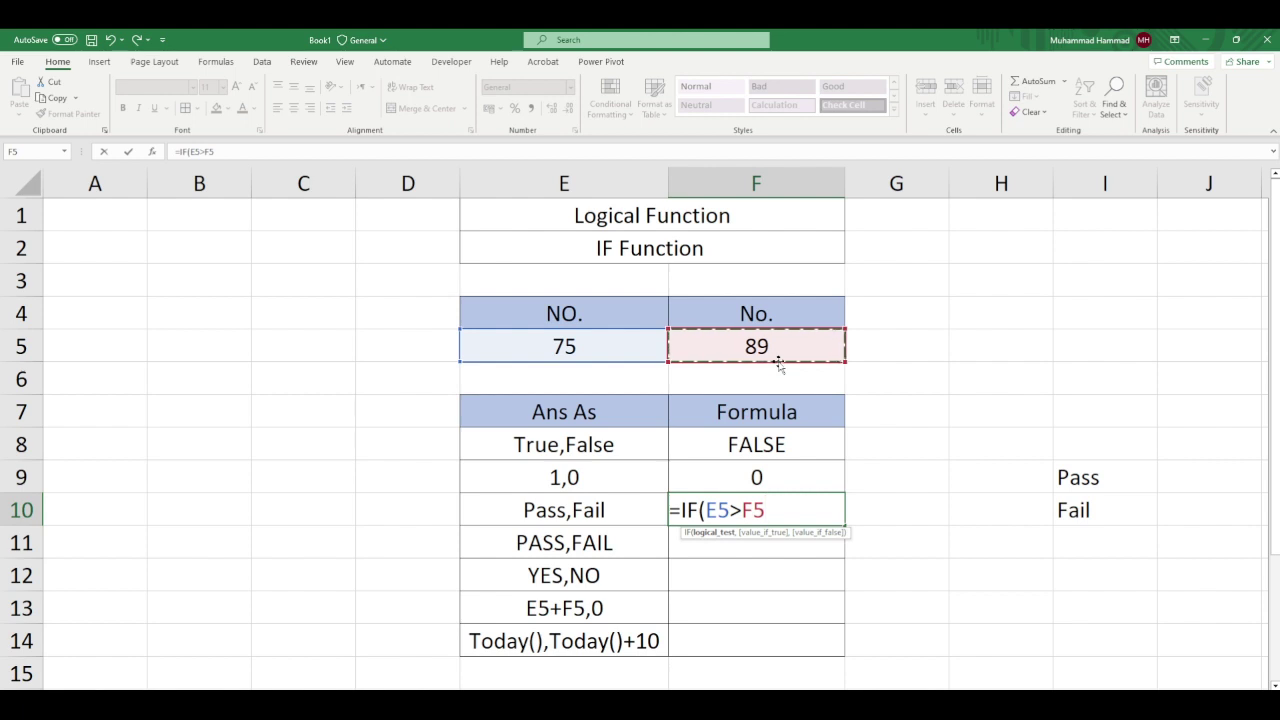
{"action": "type", "text": ","}
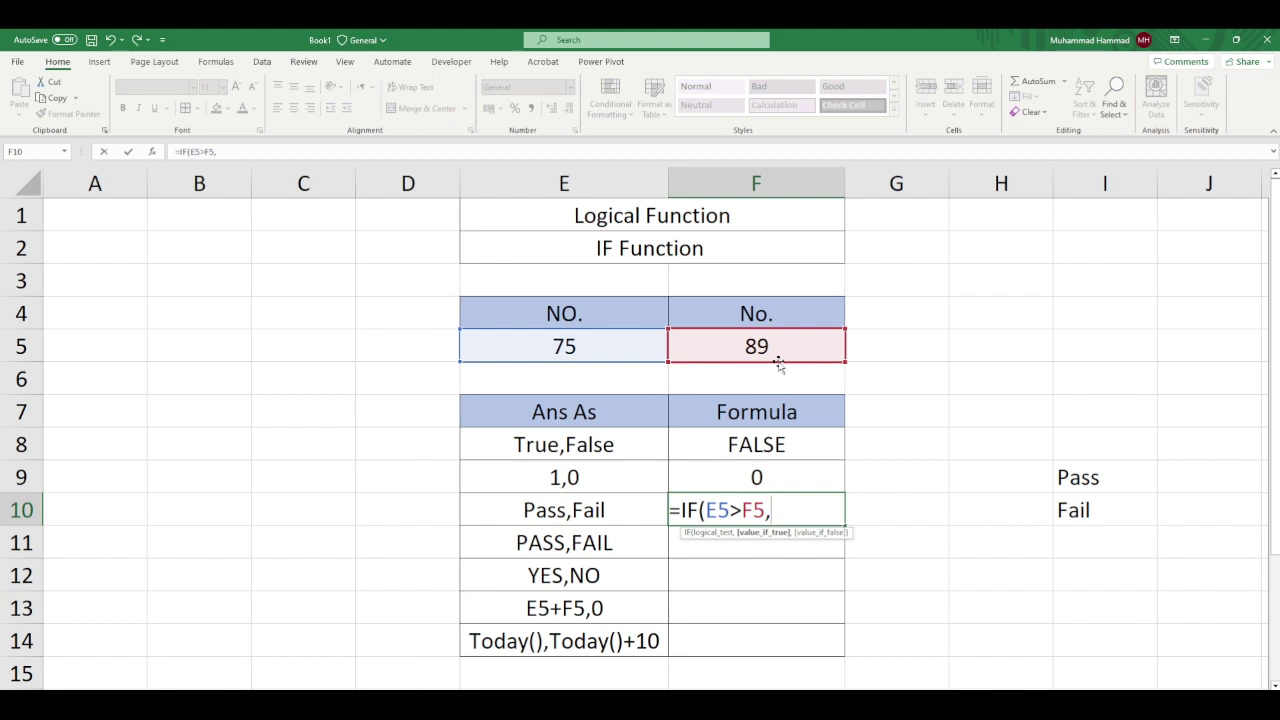
{"action": "type", "text": "\""}
{"action": "type", "text": "P"}
{"action": "type", "text": "ass\""}
{"action": "type", "text": ",\""}
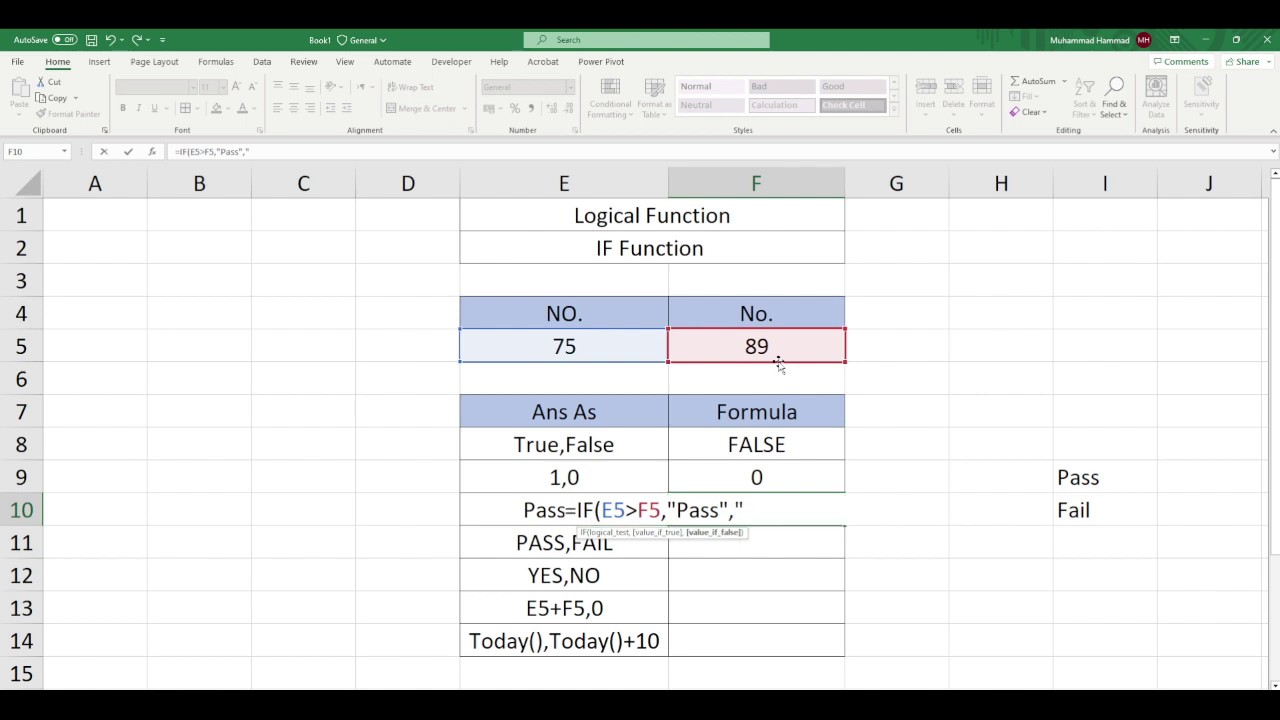
{"action": "type", "text": "Fa"}
{"action": "type", "text": "il\""}
{"action": "type", "text": ")"}
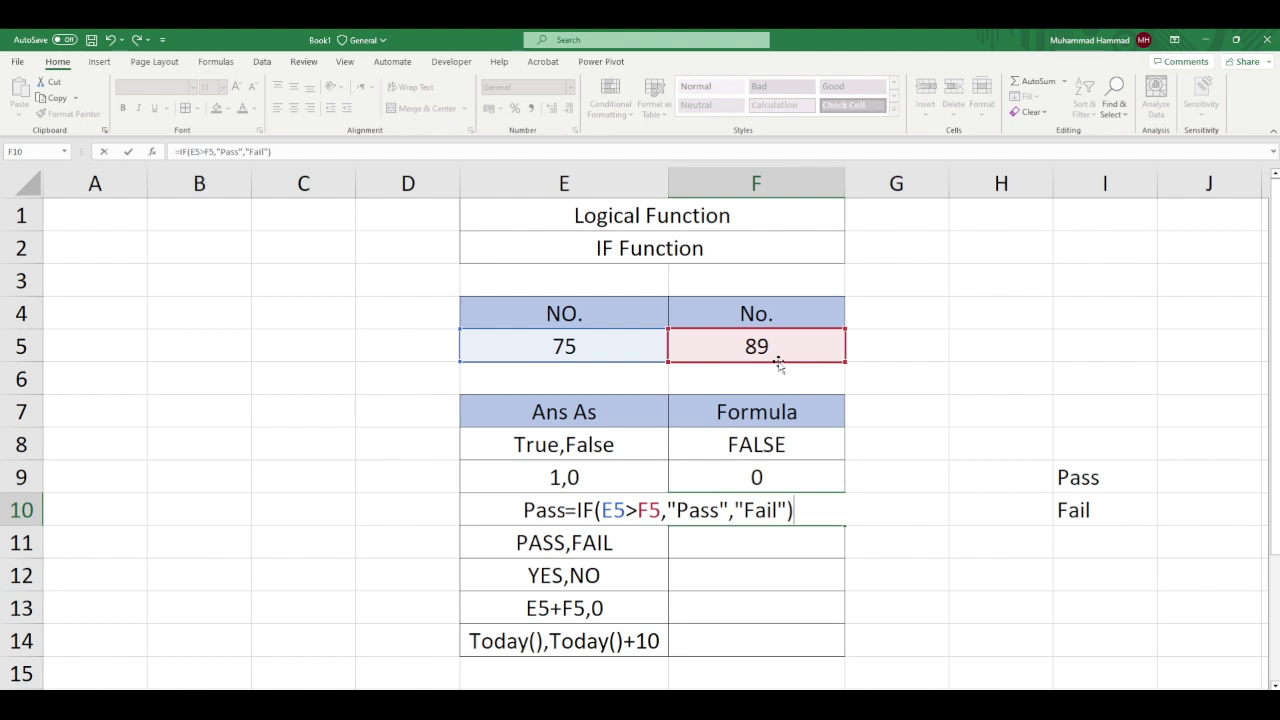
{"action": "key", "text": "Return"}
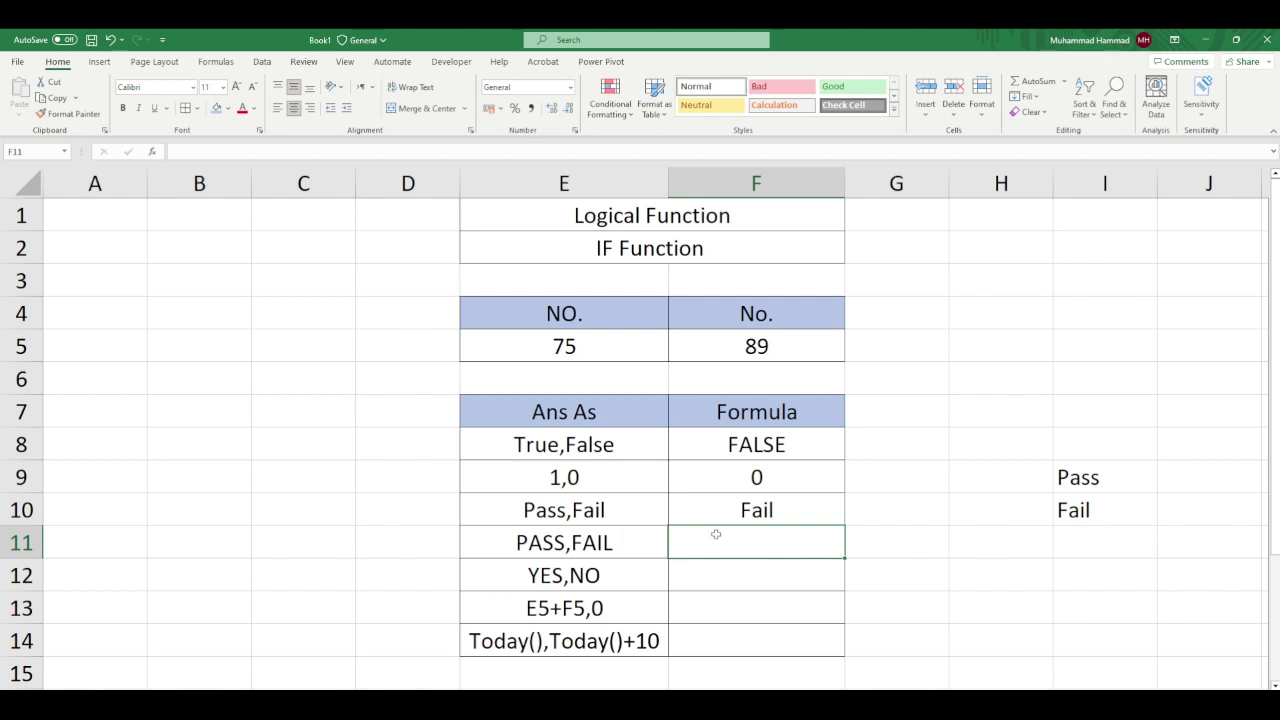
Step: Start F11's formula with the condition =IF(E5>F5,
{"action": "type", "text": "=i"}
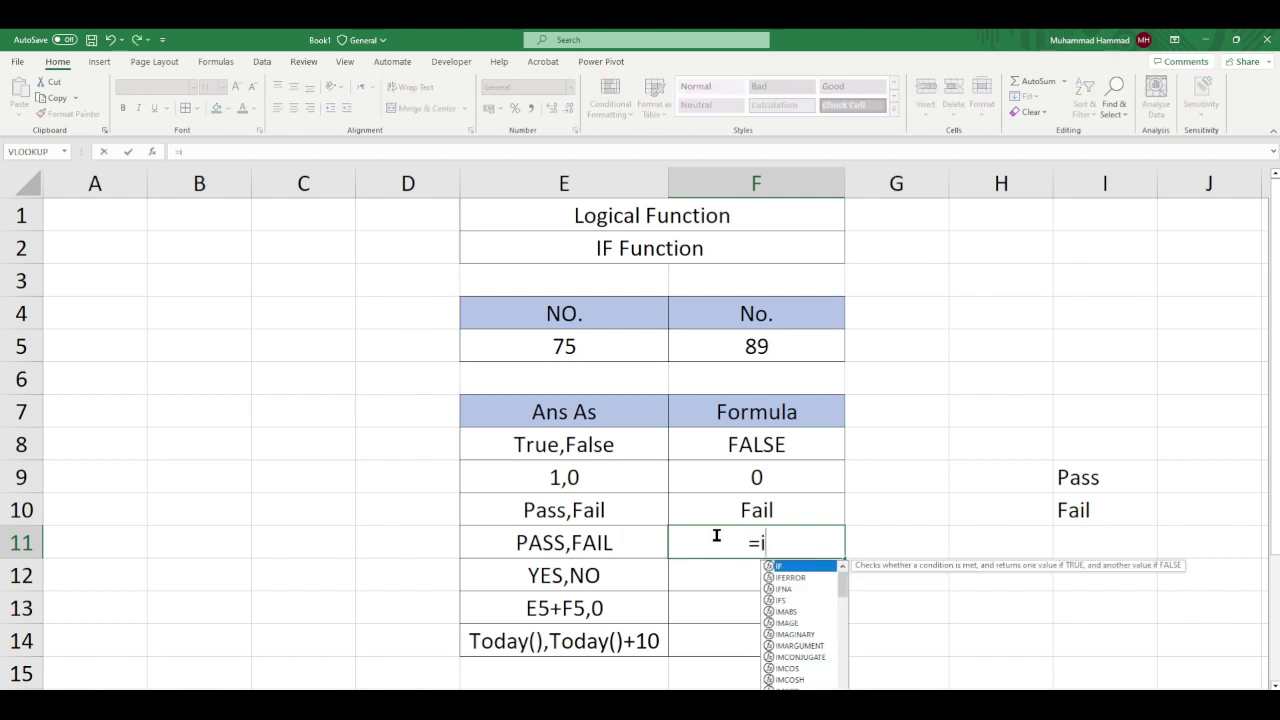
{"action": "type", "text": "f"}
{"action": "key", "text": "Tab"}
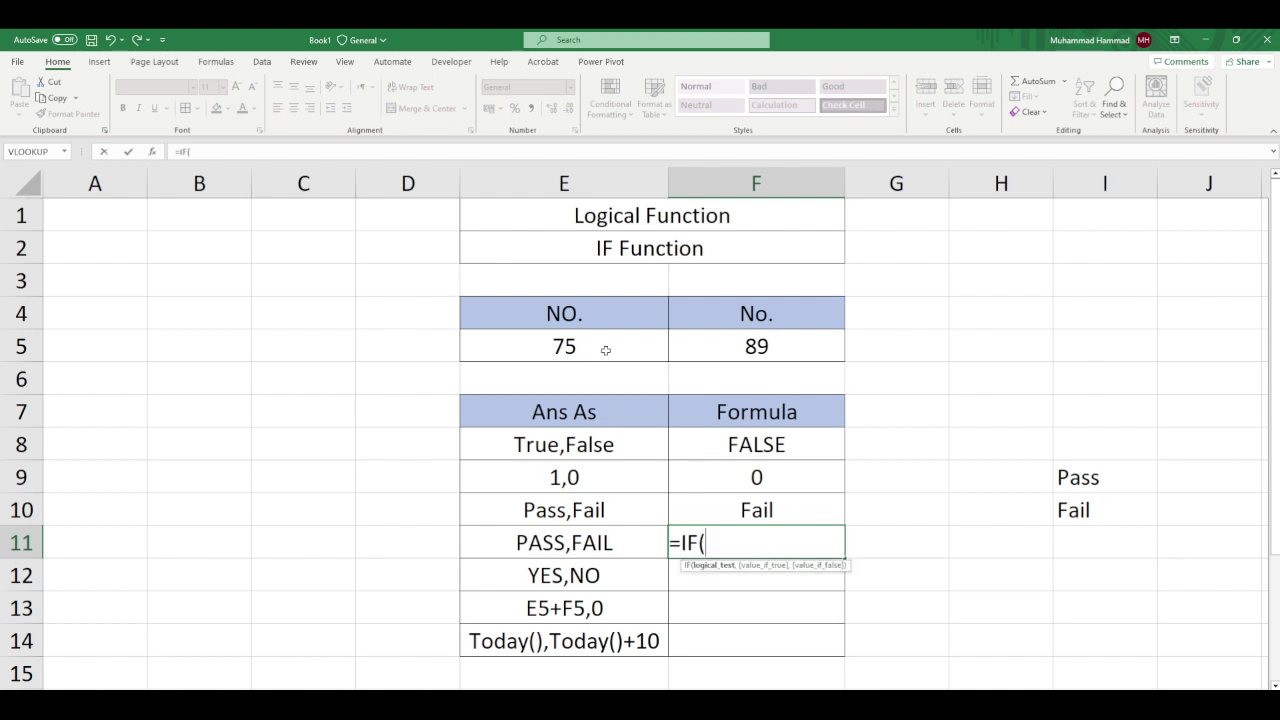
{"action": "left_click", "coordinate": [603, 339]}
{"action": "type", "text": ">"}
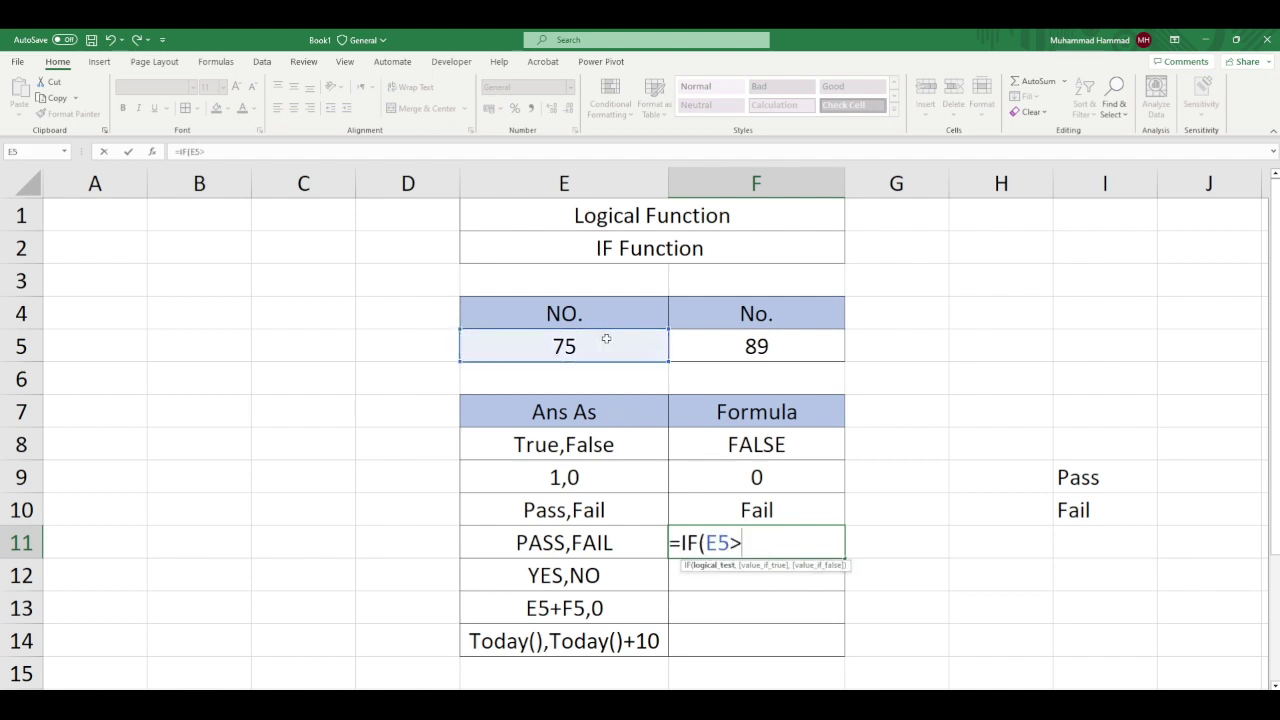
{"action": "left_click", "coordinate": [770, 347]}
{"action": "type", "text": ","}
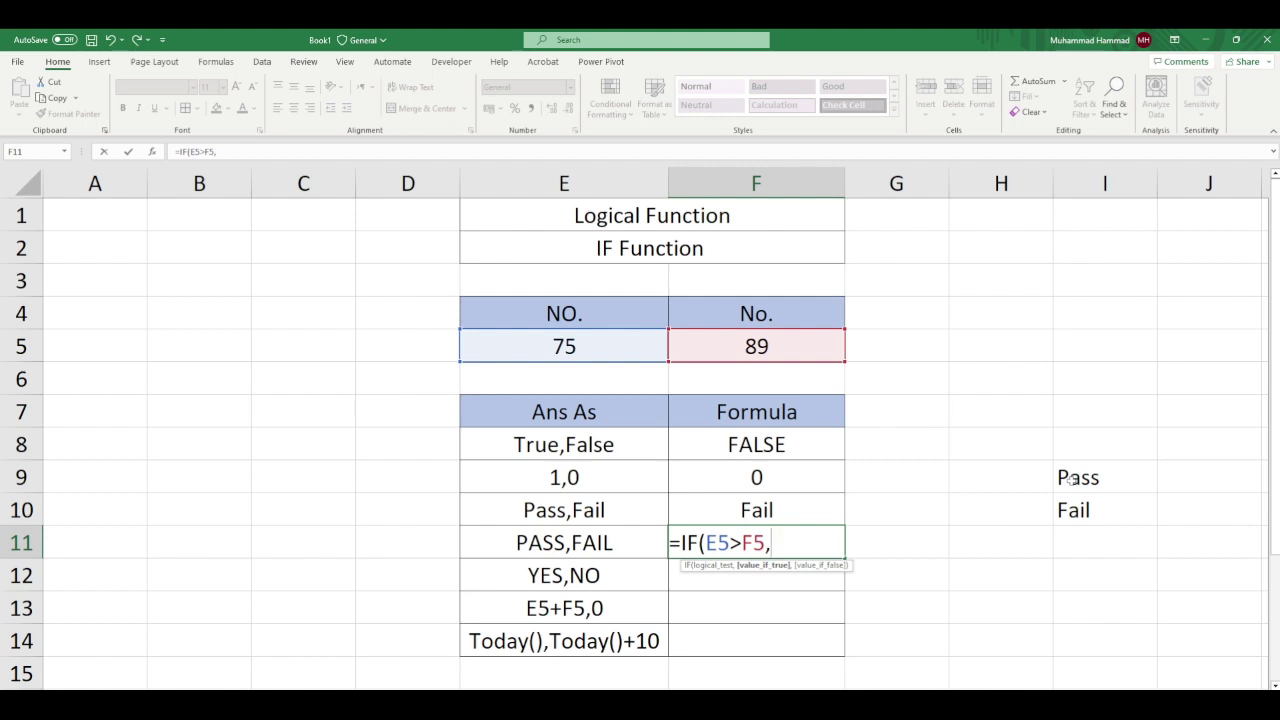
Step: Add UPPER(I9) as the true result and UPPER(I10) as the false result
{"action": "type", "text": "u"}
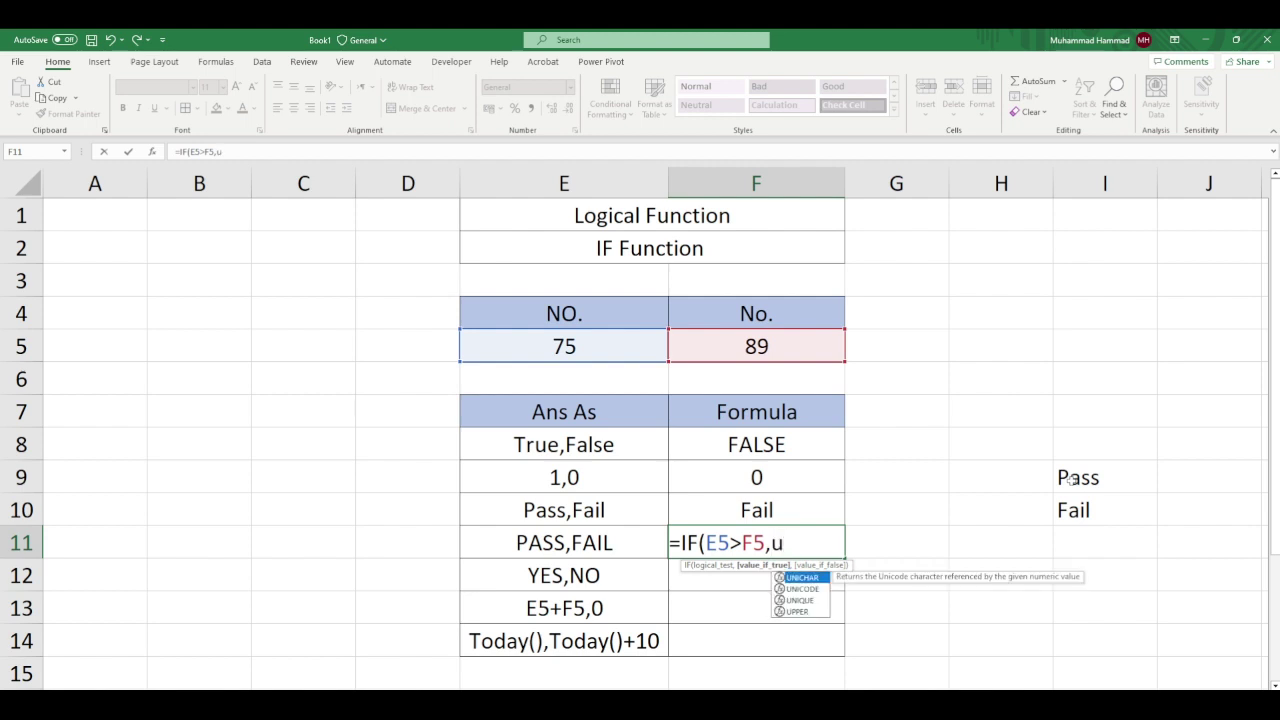
{"action": "type", "text": "pper"}
{"action": "key", "text": "Tab"}
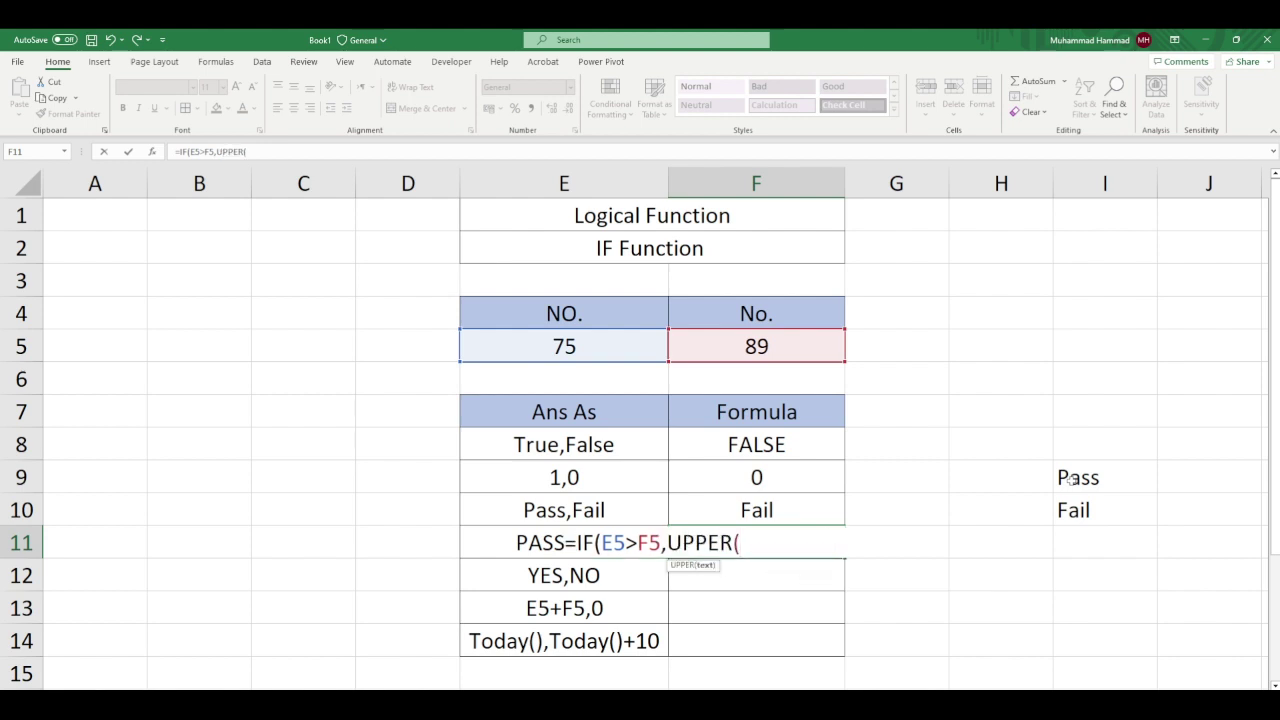
{"action": "left_click", "coordinate": [1075, 480]}
{"action": "type", "text": ")"}
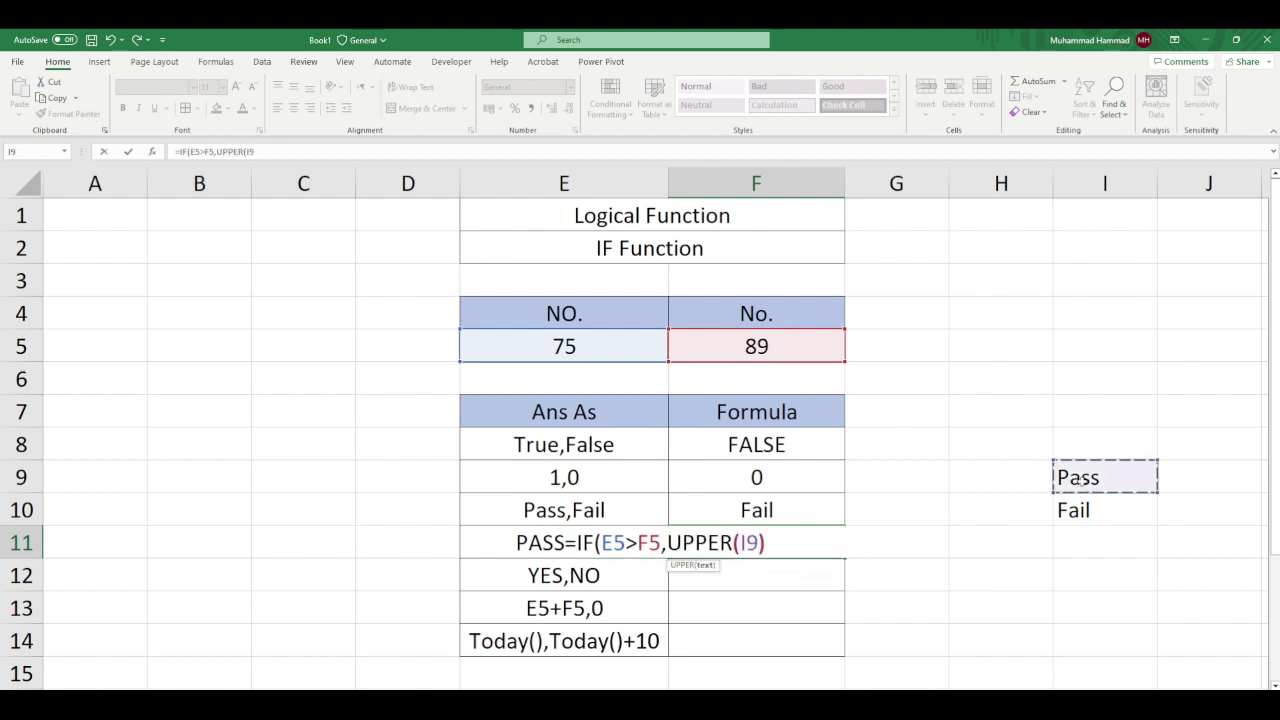
{"action": "type", "text": ","}
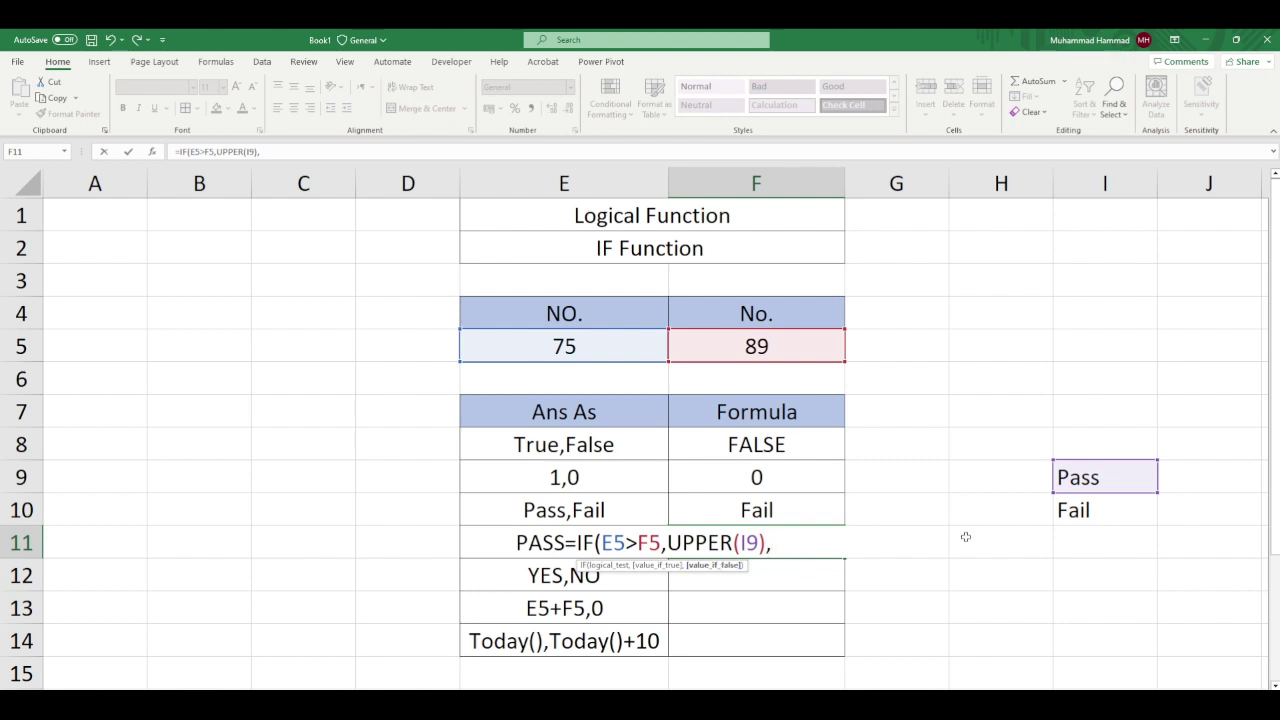
{"action": "type", "text": "upper"}
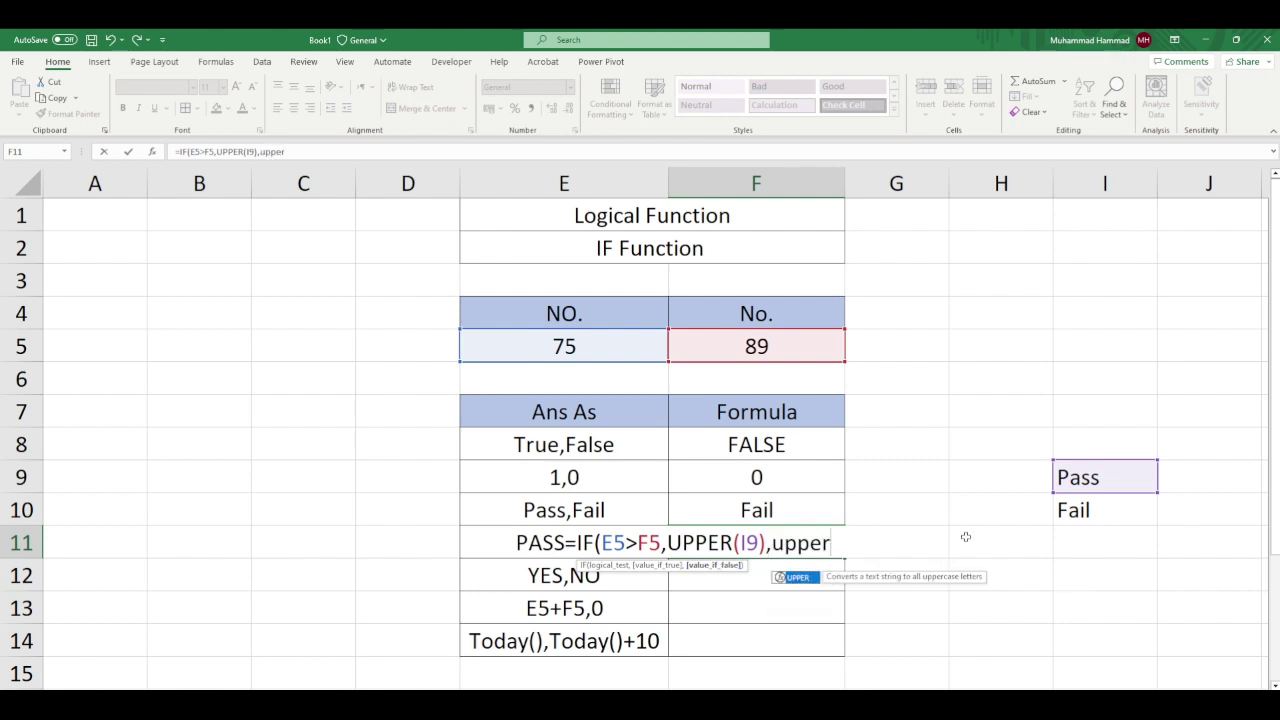
{"action": "key", "text": "Tab"}
{"action": "left_click", "coordinate": [1126, 520]}
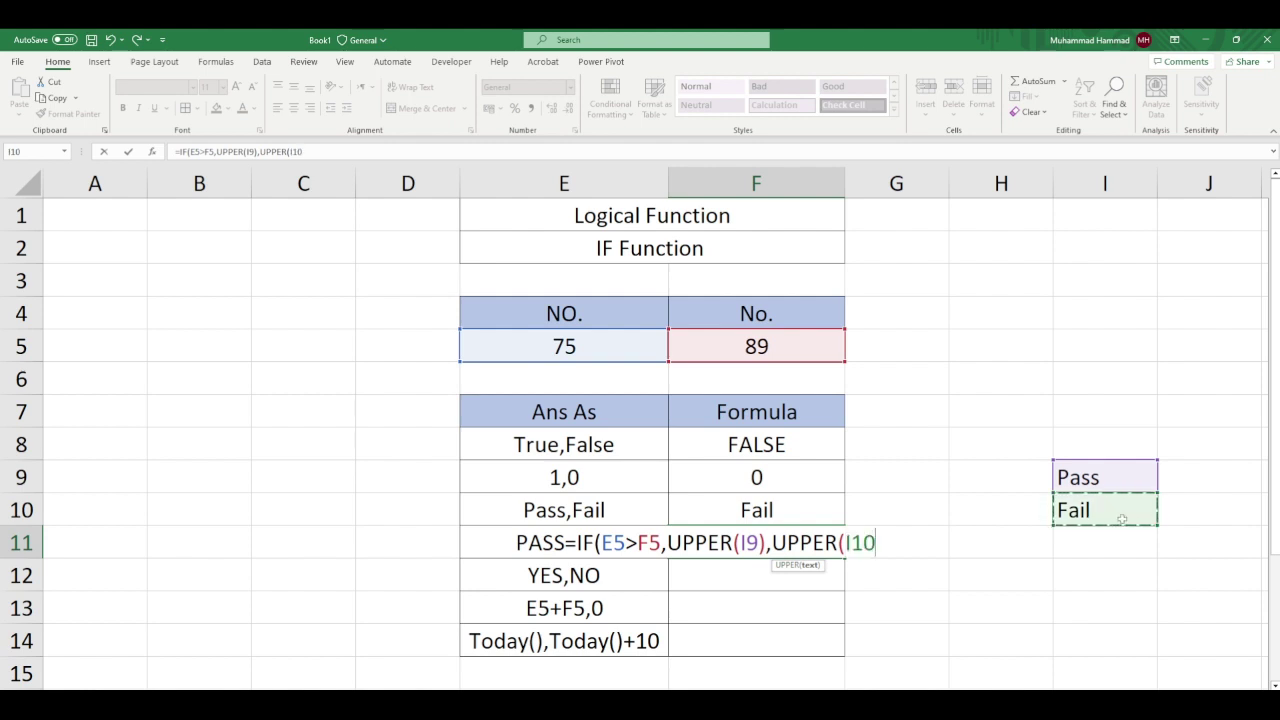
{"action": "type", "text": ")"}
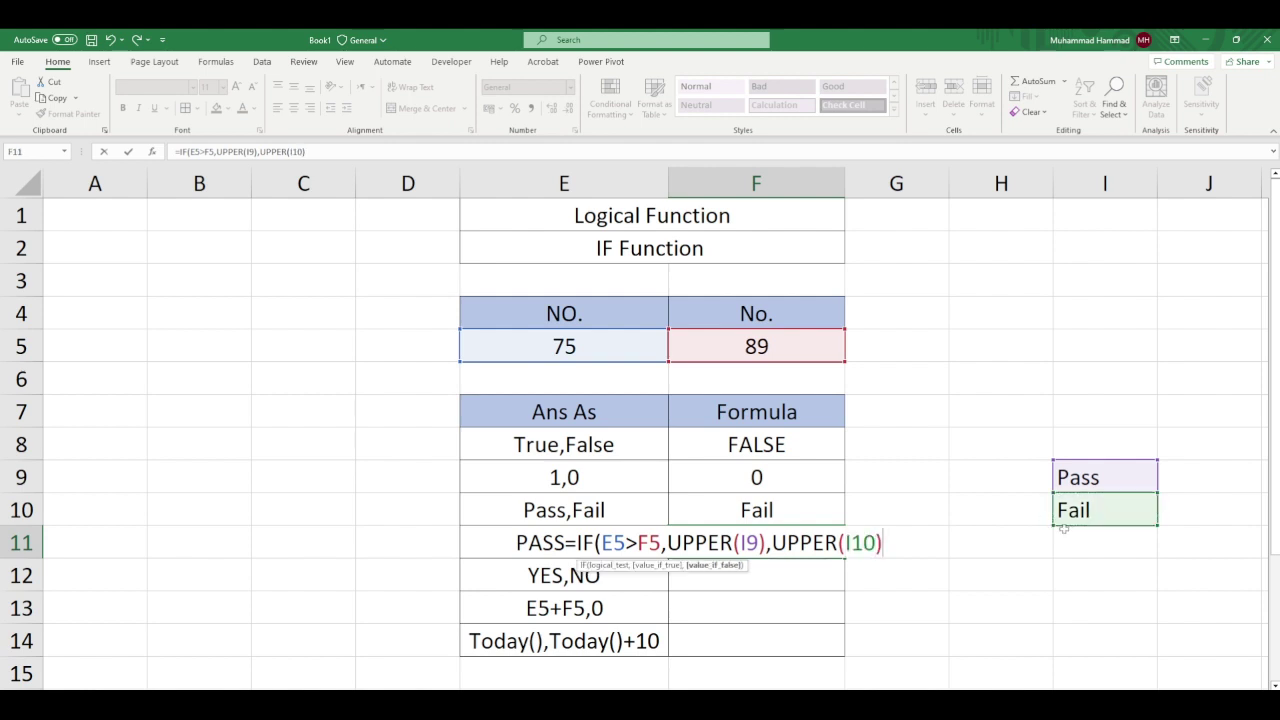
{"action": "type", "text": ")"}
Step: Commit F11 (FAIL), then enter =IF(E5>F5,"YES","NO") in F12, showing NO
{"action": "key", "text": "Return"}
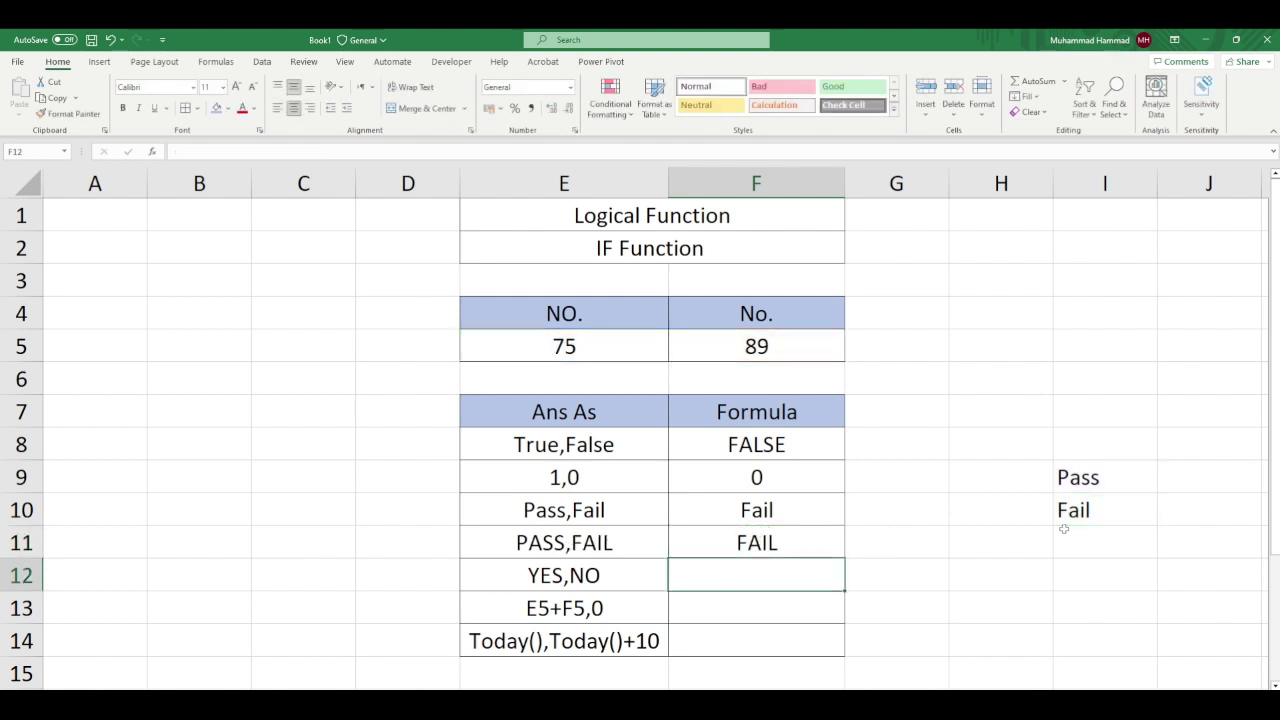
{"action": "left_click", "coordinate": [746, 536]}
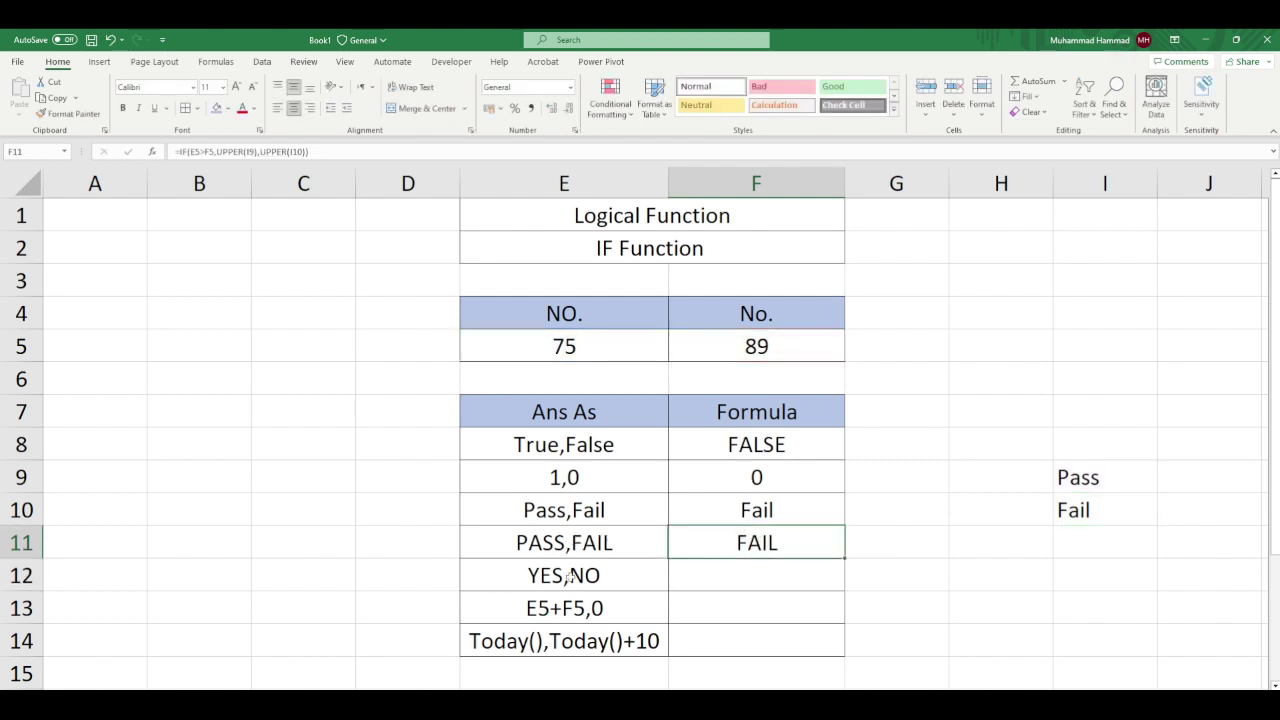
{"action": "left_click", "coordinate": [723, 579]}
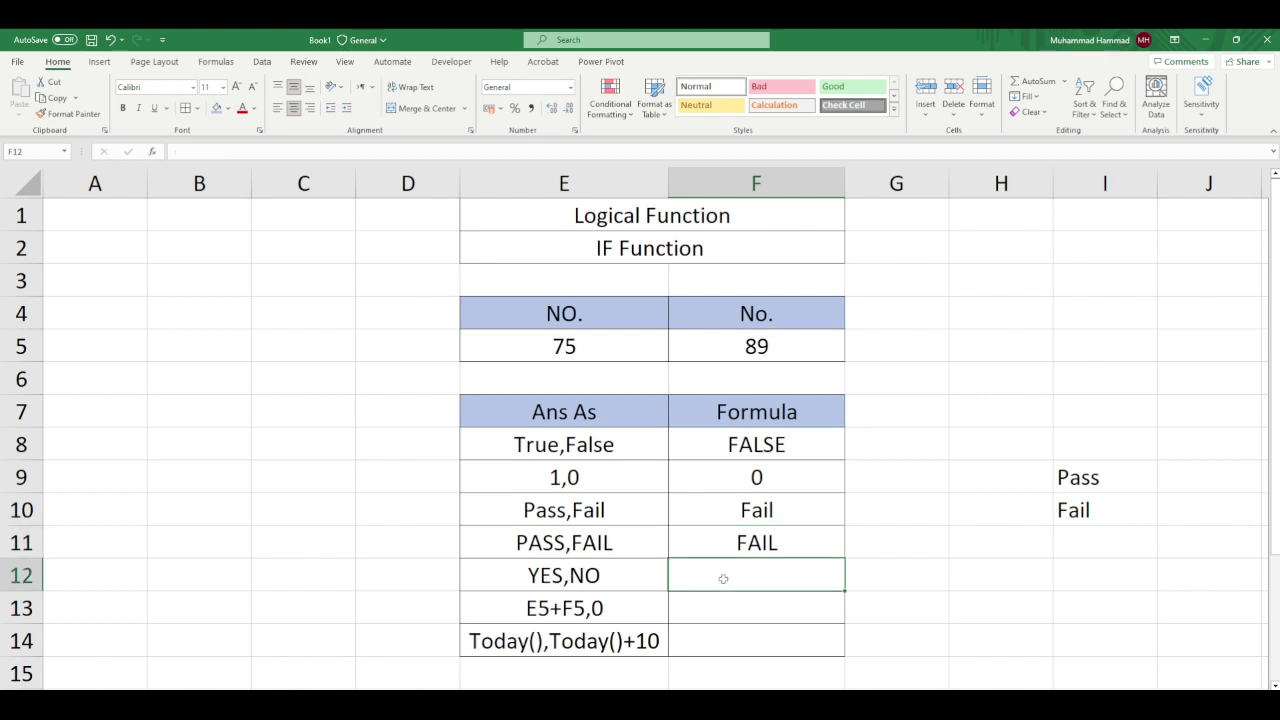
{"action": "type", "text": "=i"}
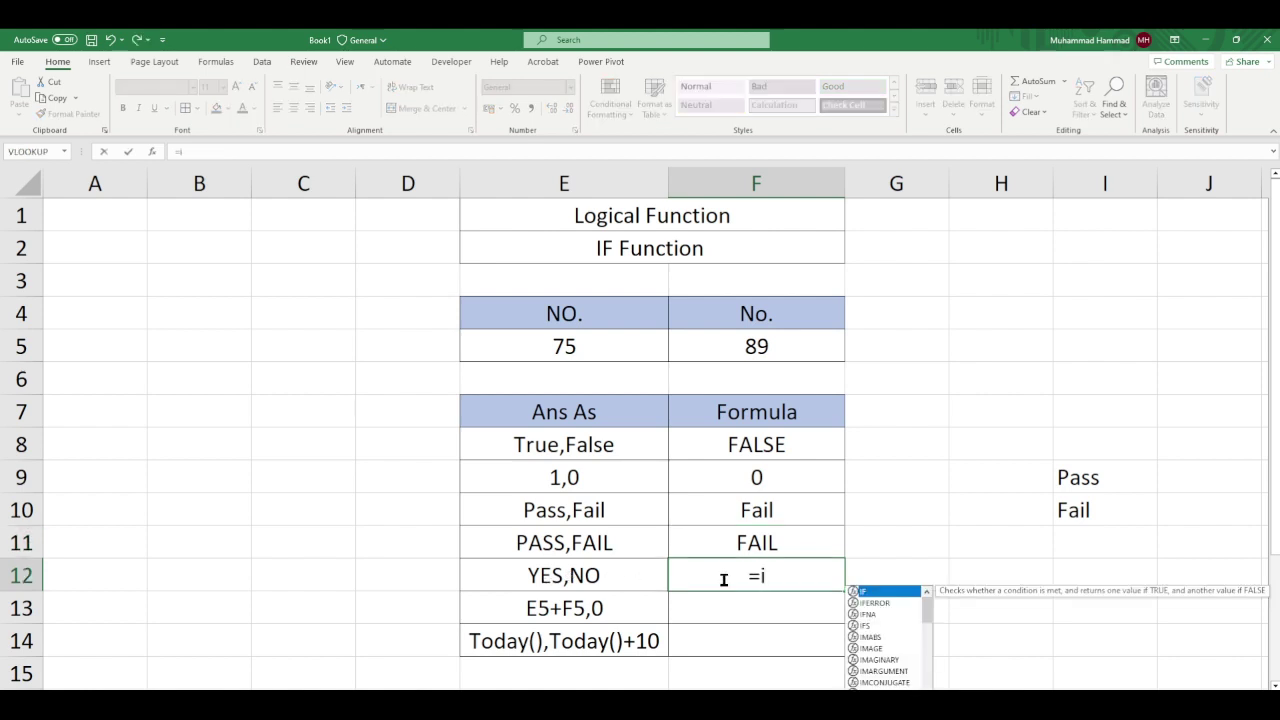
{"action": "type", "text": "f("}
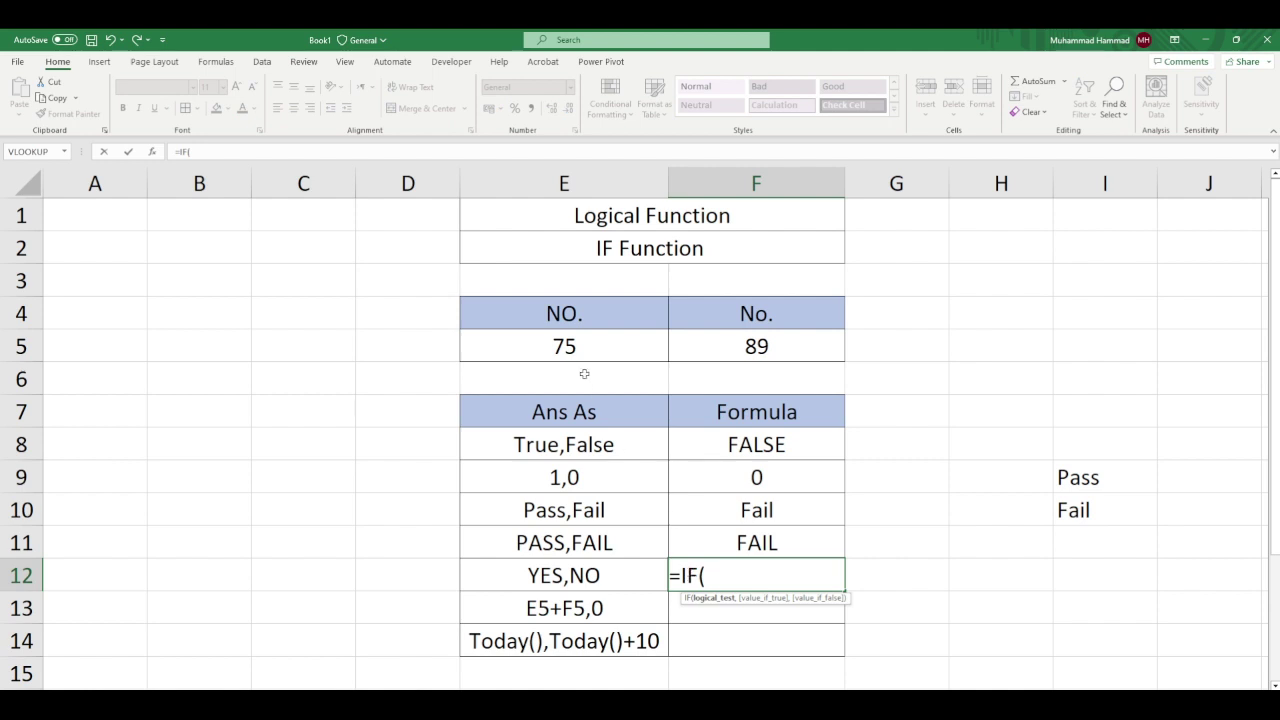
{"action": "left_click", "coordinate": [574, 349]}
{"action": "type", "text": ">"}
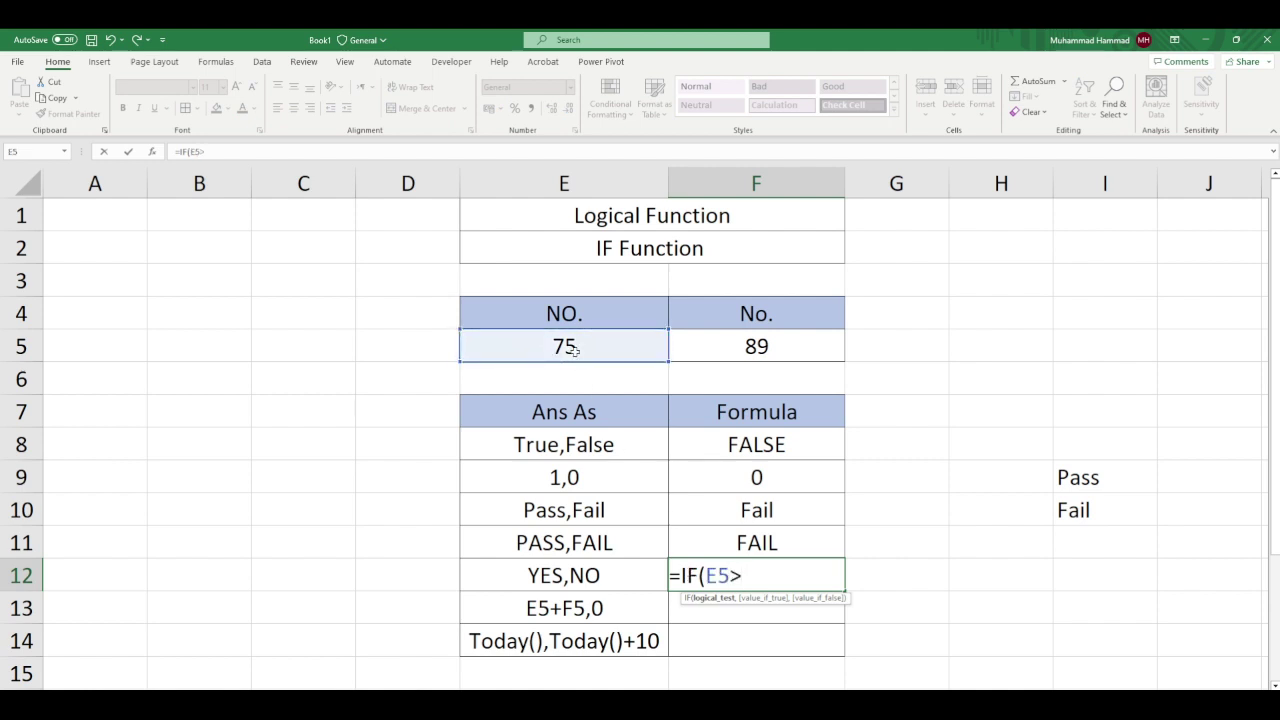
{"action": "left_click", "coordinate": [754, 352]}
{"action": "type", "text": ","}
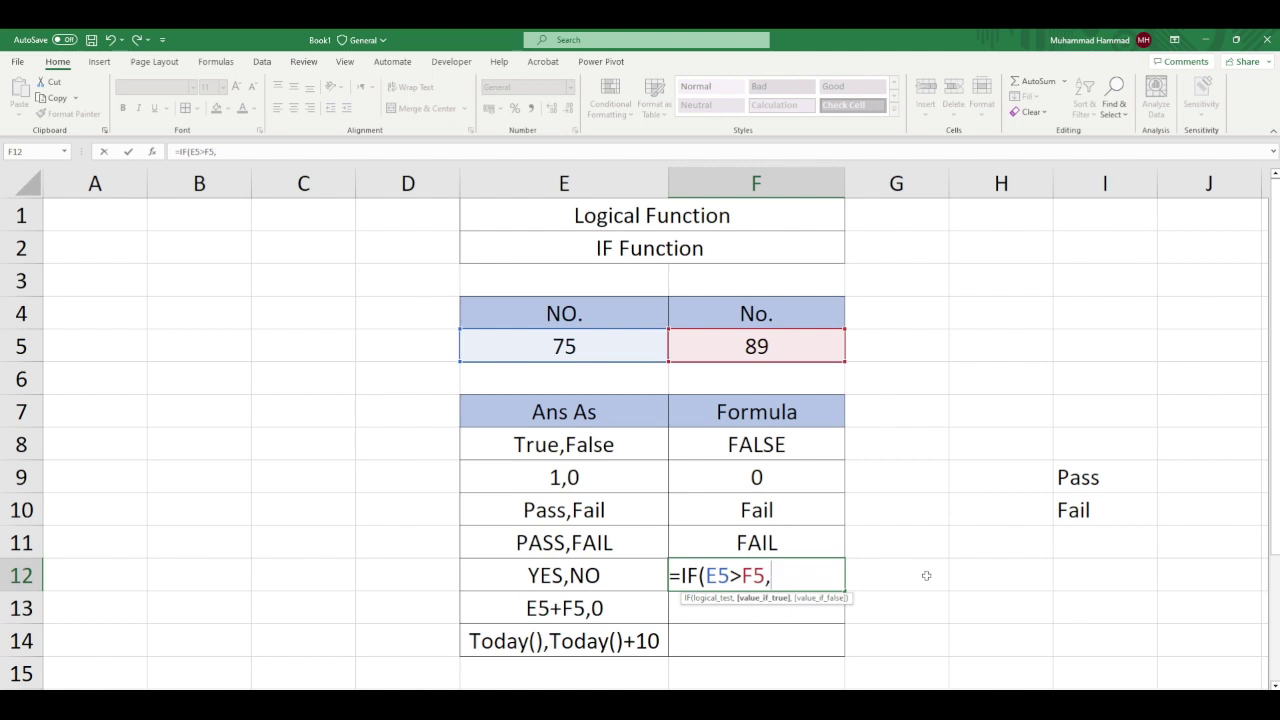
{"action": "type", "text": ":"}
{"action": "key", "text": "BackSpace"}
{"action": "type", "text": "\""}
{"action": "type", "text": "YES"}
{"action": "type", "text": "\","}
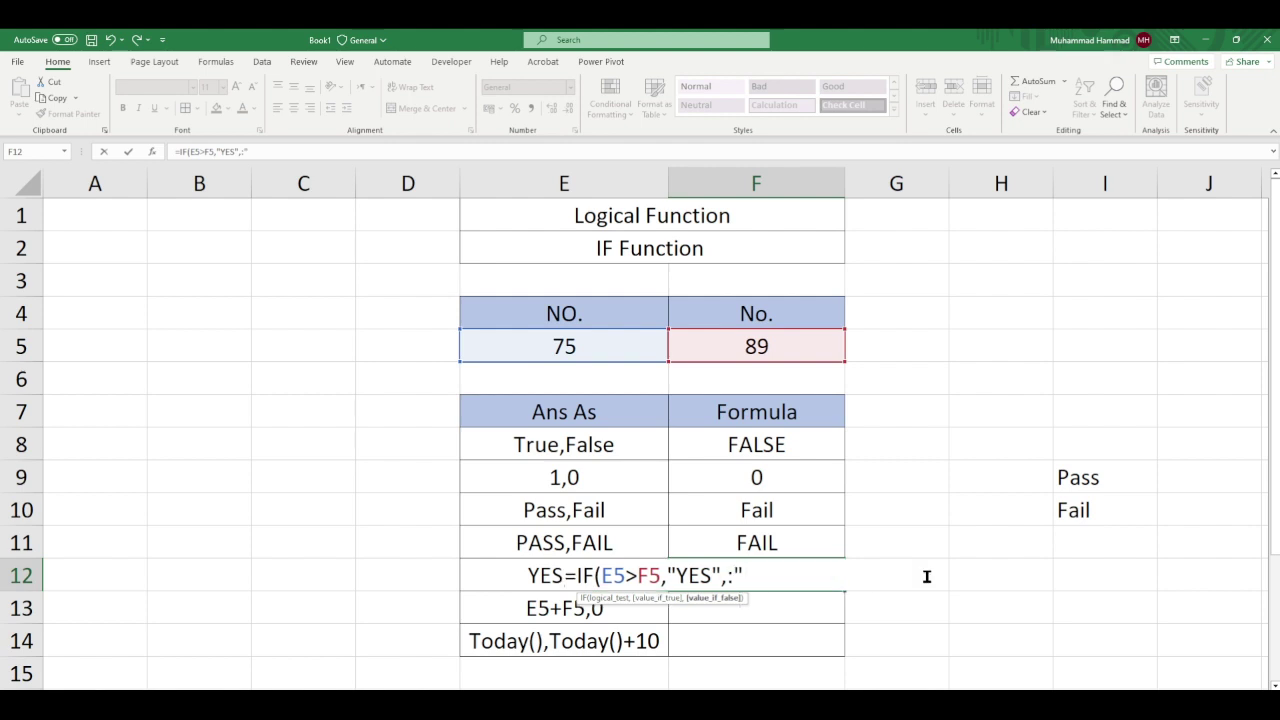
{"action": "type", "text": "\""}
{"action": "type", "text": "NO"}
{"action": "type", "text": "\""}
{"action": "type", "text": ")"}
{"action": "key", "text": "Return"}
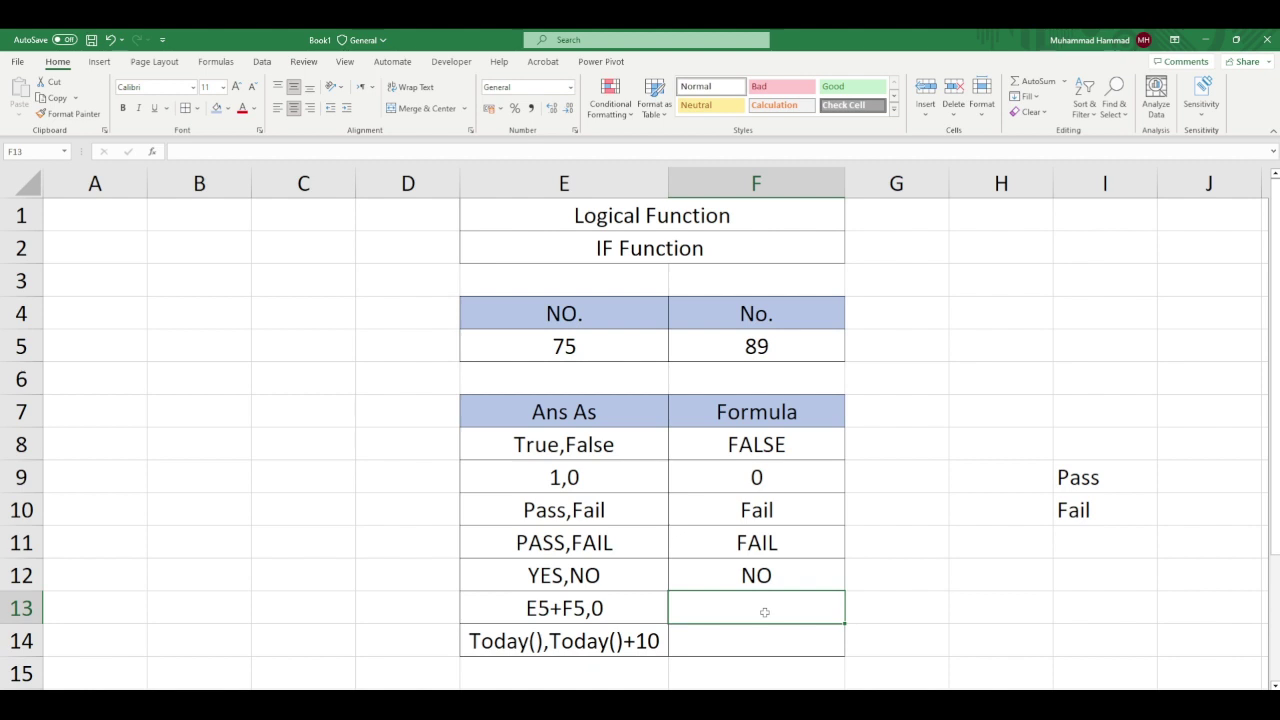
Step: Enter =IF(E5>F5,E5+F5,0) in F13, which returns 0
{"action": "type", "text": "=if"}
{"action": "key", "text": "Tab"}
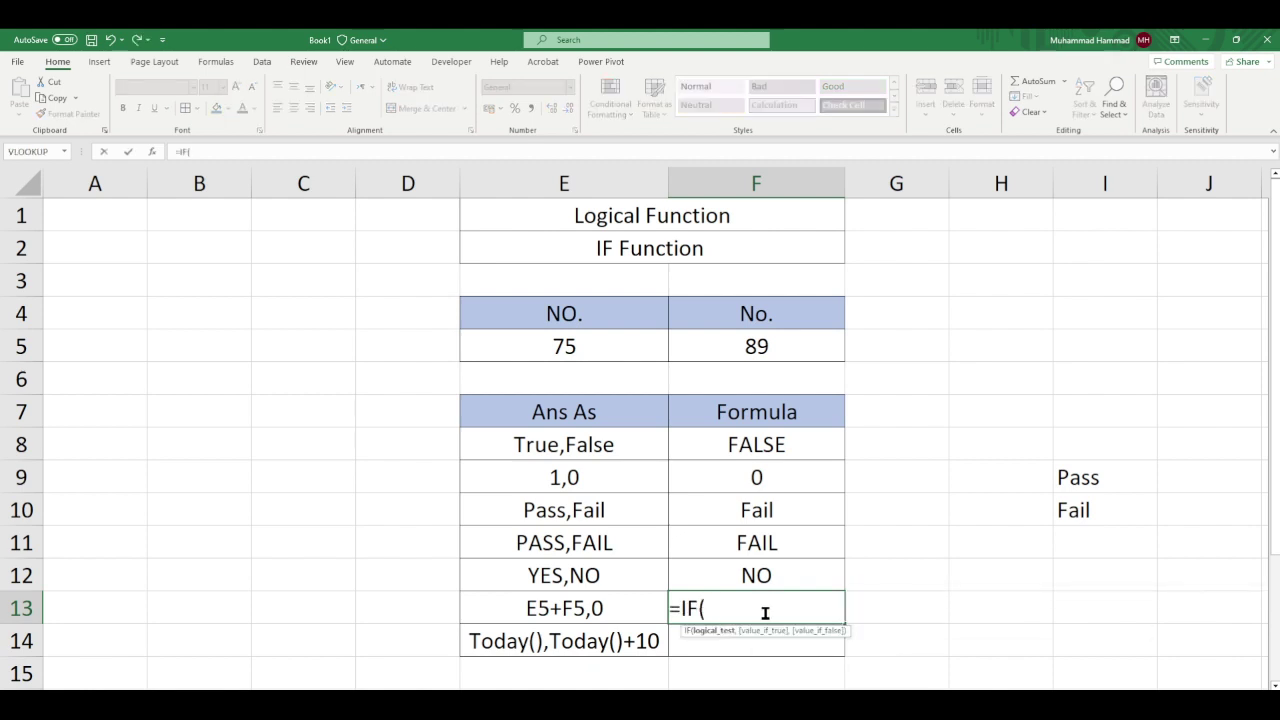
{"action": "left_click", "coordinate": [611, 350]}
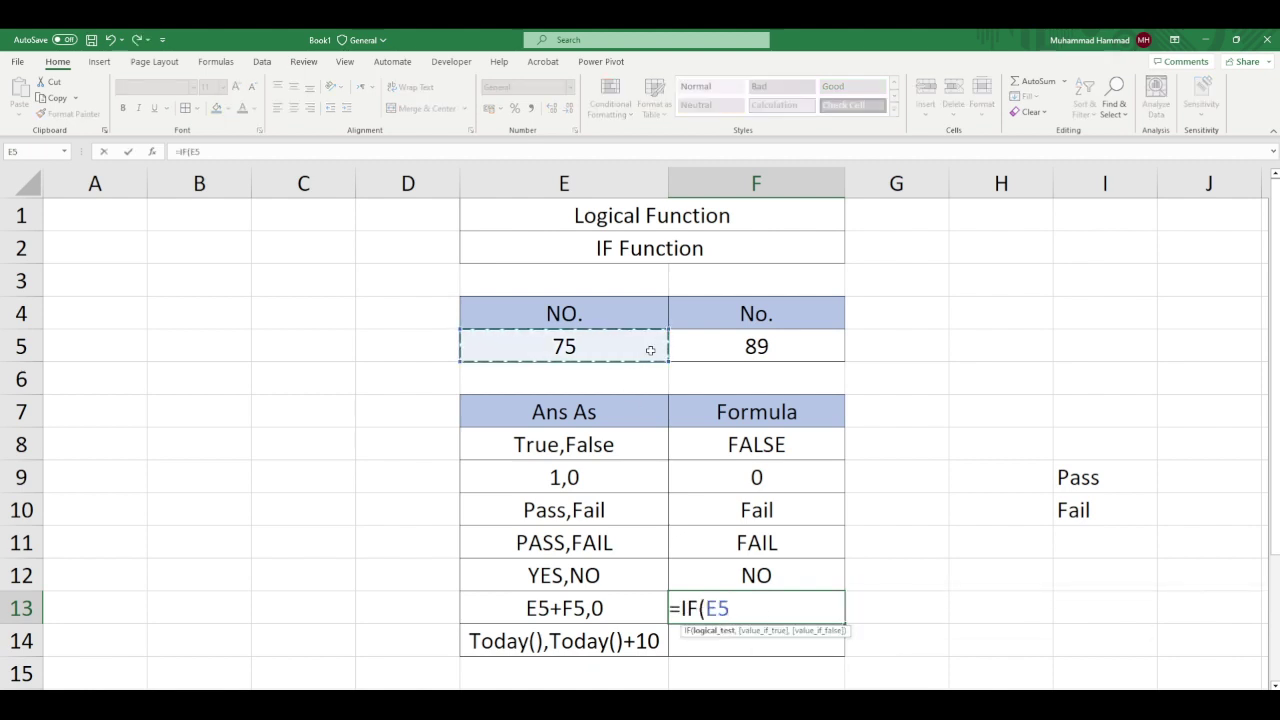
{"action": "type", "text": ">"}
{"action": "left_click", "coordinate": [692, 351]}
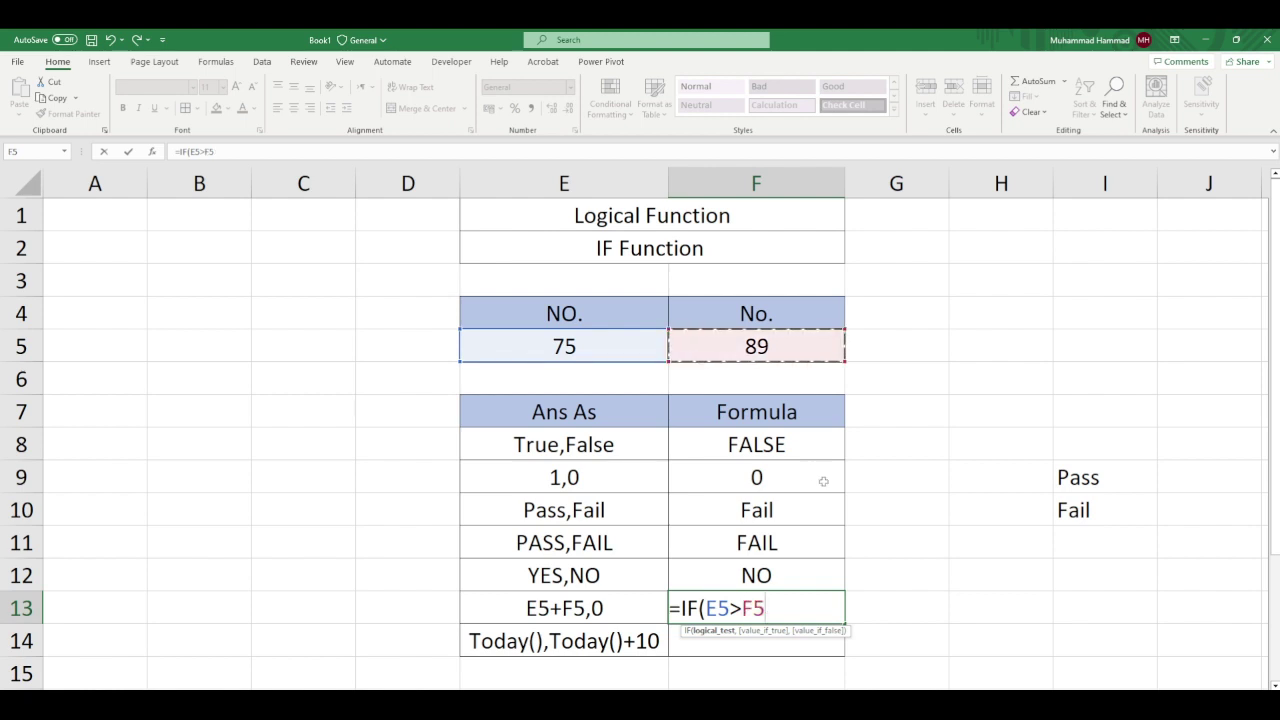
{"action": "type", "text": ","}
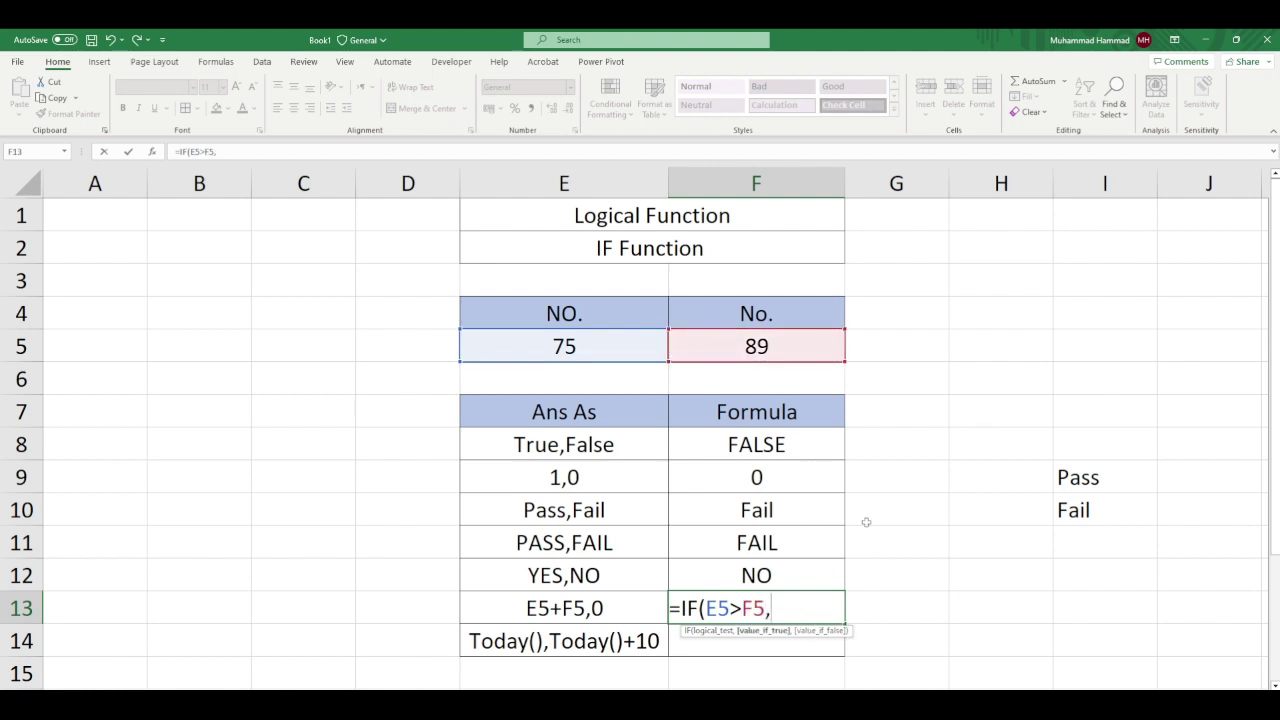
{"action": "left_click", "coordinate": [540, 345]}
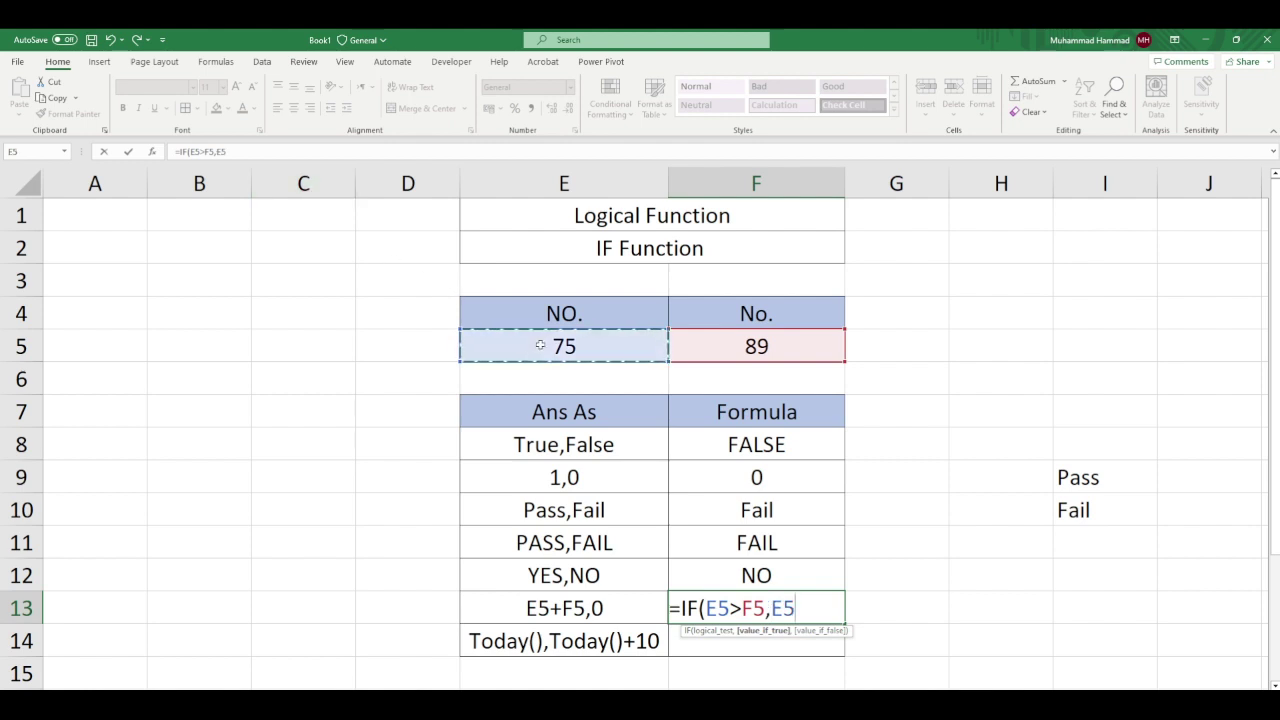
{"action": "type", "text": "+"}
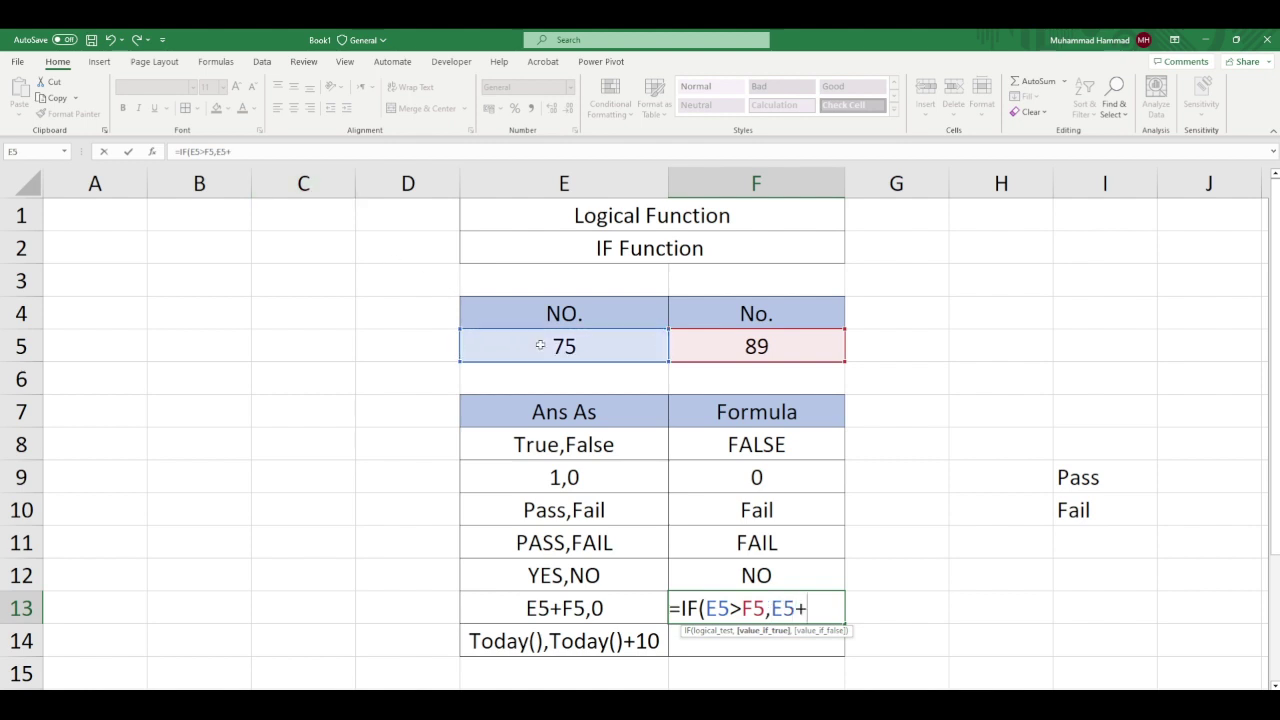
{"action": "left_click", "coordinate": [700, 346]}
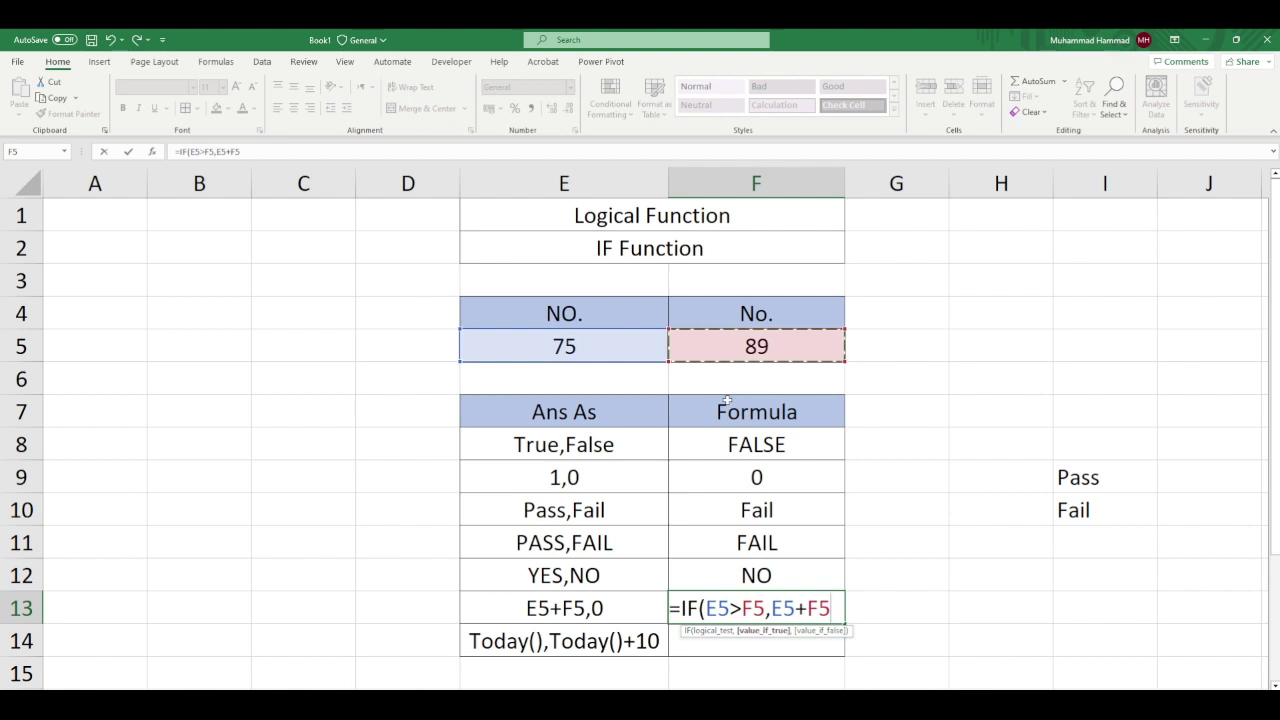
{"action": "type", "text": ","}
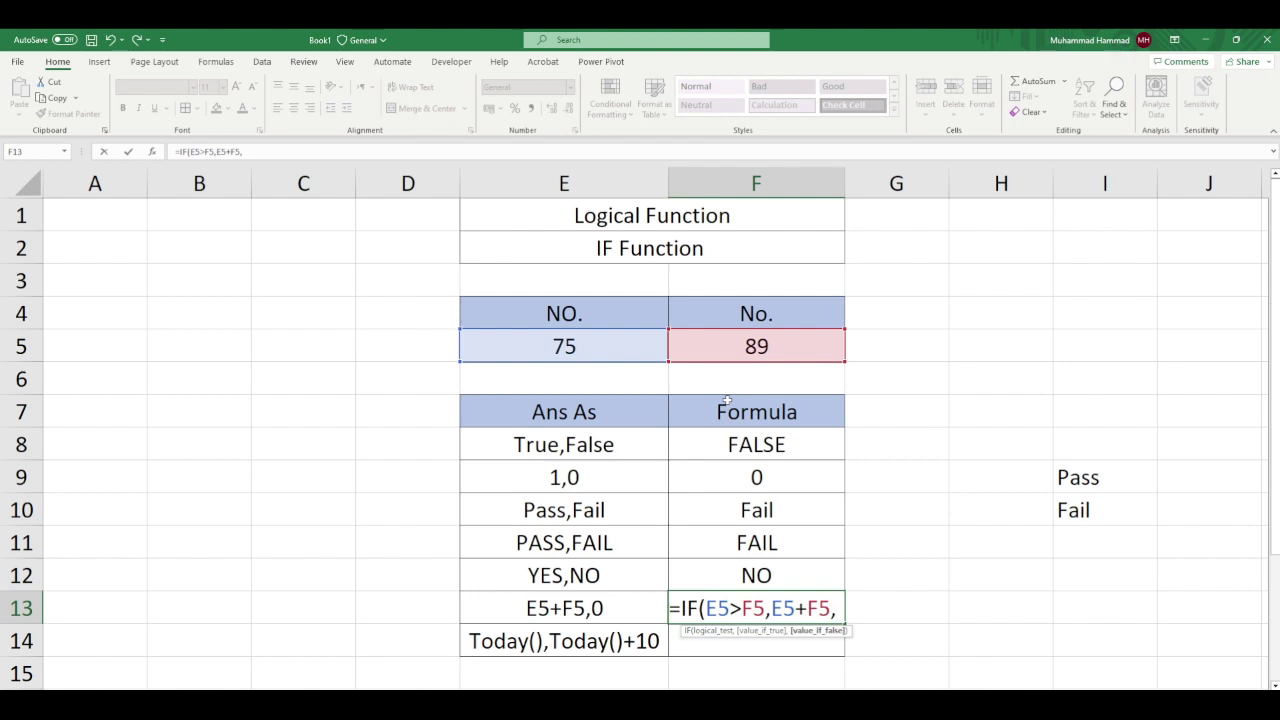
{"action": "type", "text": "0)"}
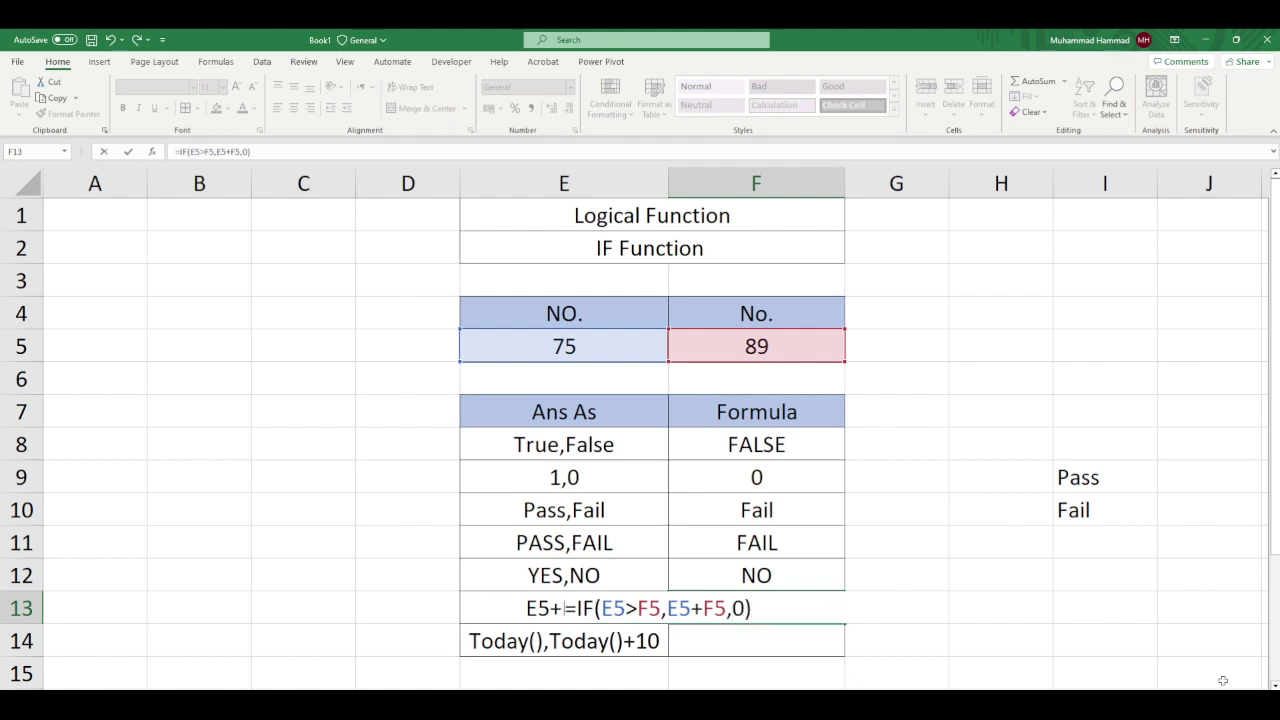
{"action": "key", "text": "Return"}
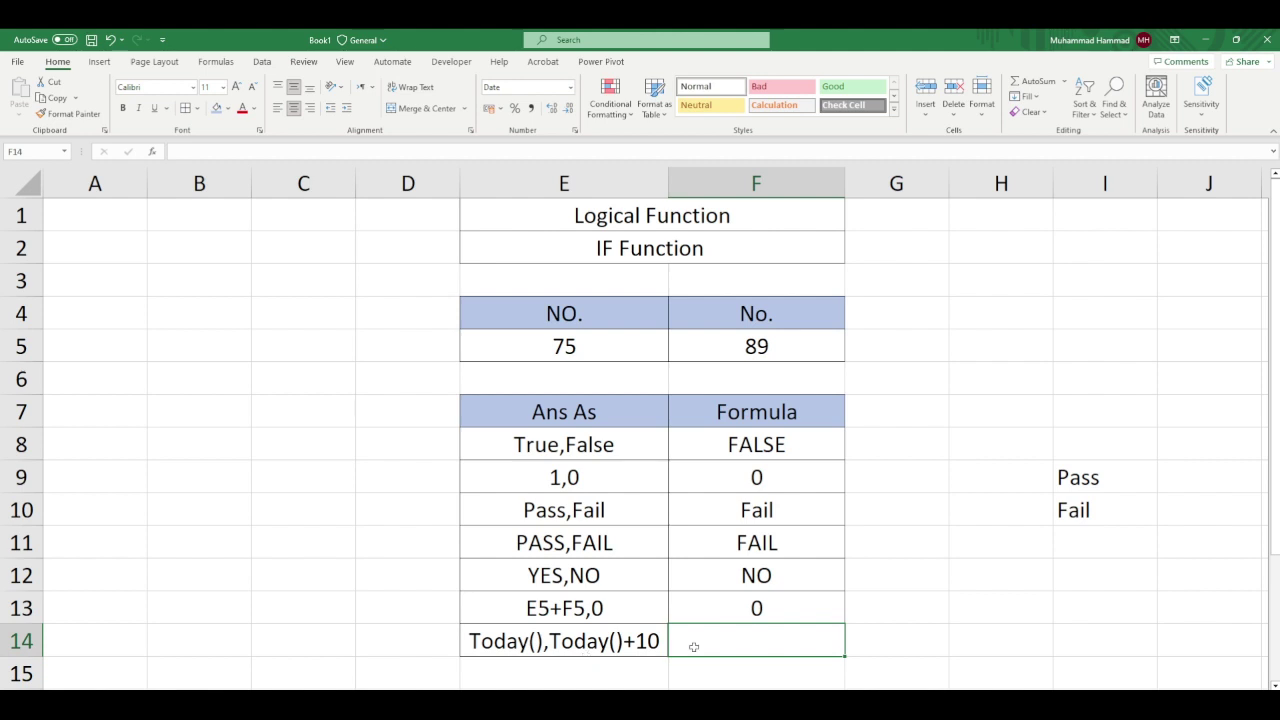
Step: Start F14's formula with the condition =IF(E5>F5,
{"action": "double_click", "coordinate": [757, 647]}
{"action": "type", "text": "="}
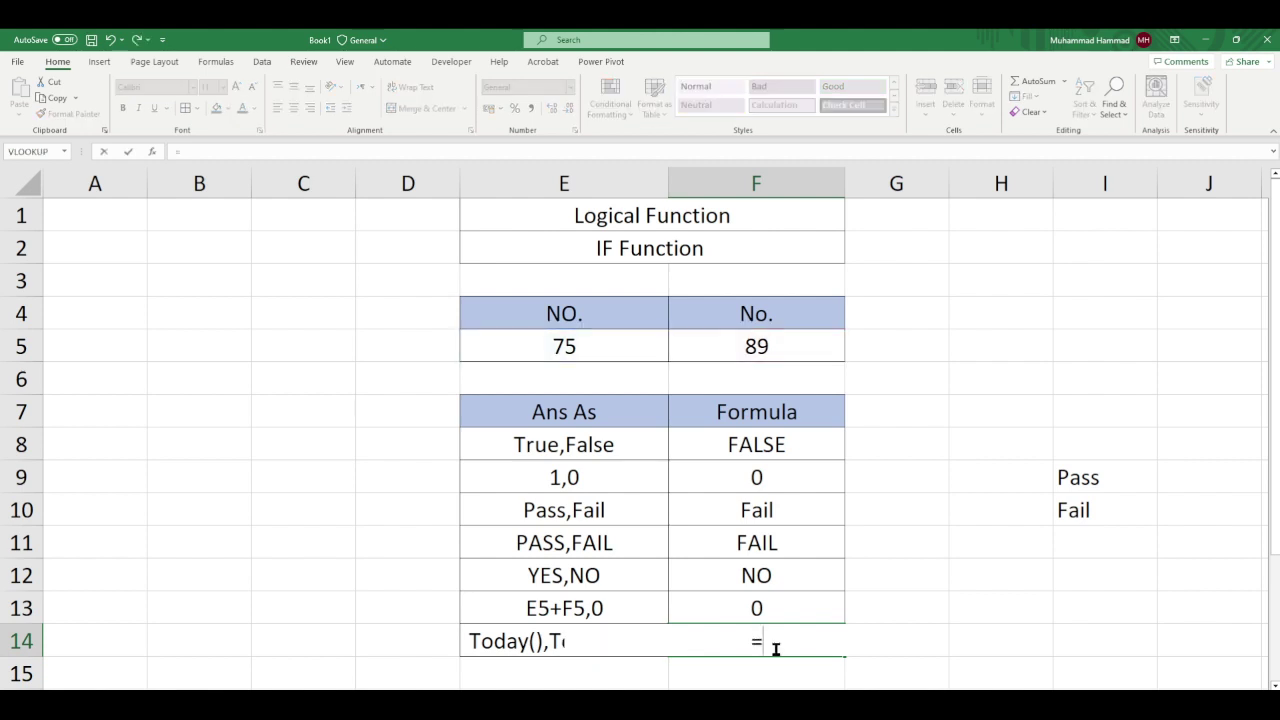
{"action": "type", "text": "if"}
{"action": "key", "text": "Tab"}
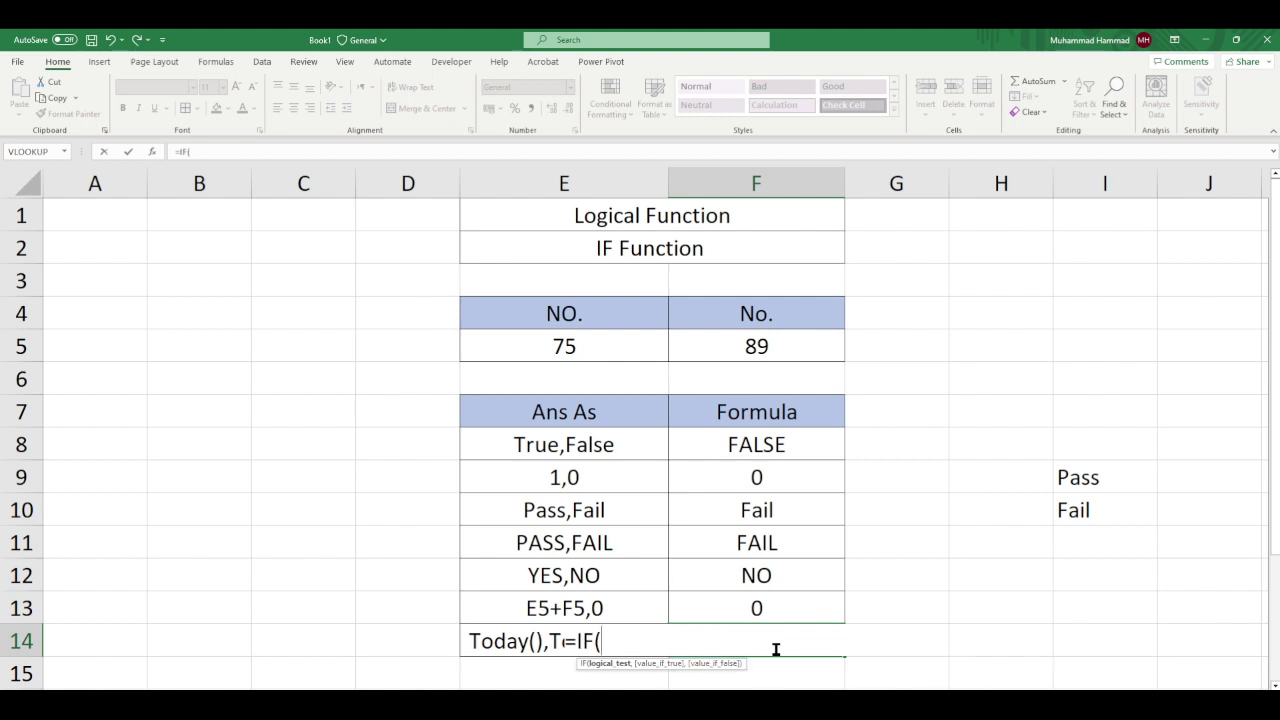
{"action": "left_click", "coordinate": [591, 354]}
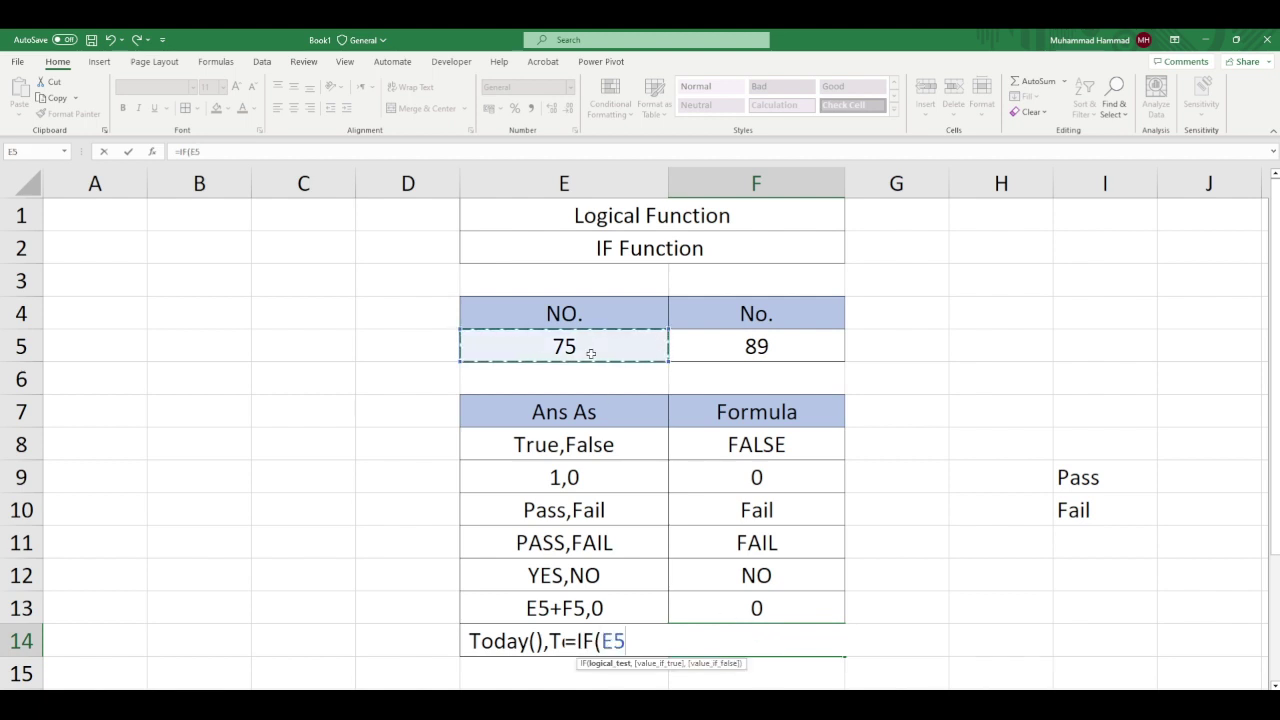
{"action": "type", "text": ">"}
{"action": "left_click", "coordinate": [784, 342]}
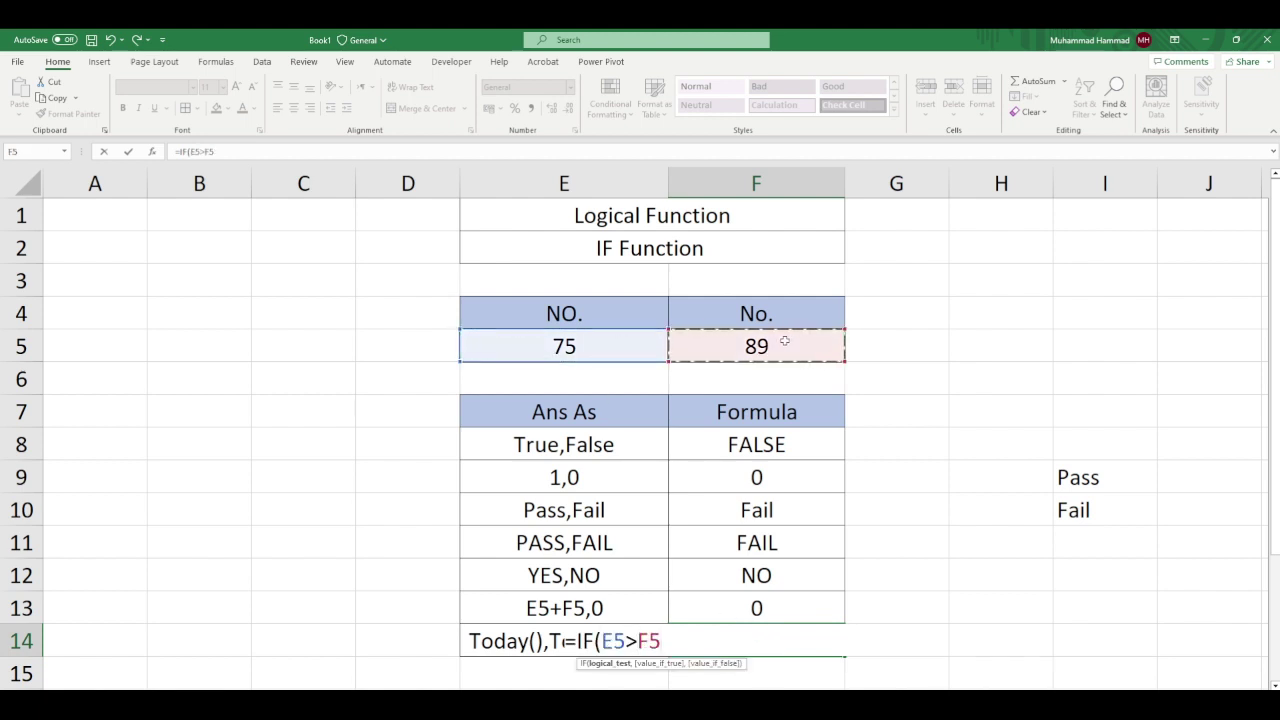
Step: Add TODAY() as the true result and TODAY()+10 as the false result
{"action": "type", "text": ","}
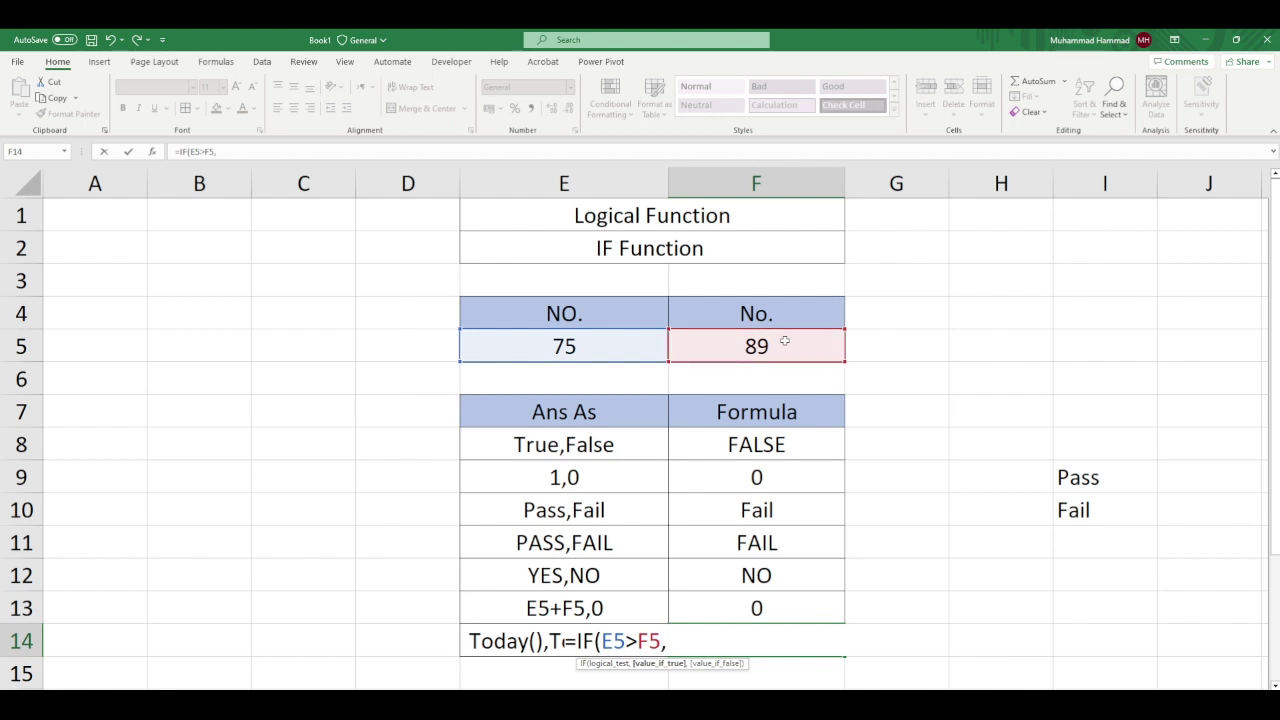
{"action": "type", "text": "Today"}
{"action": "key", "text": "Tab"}
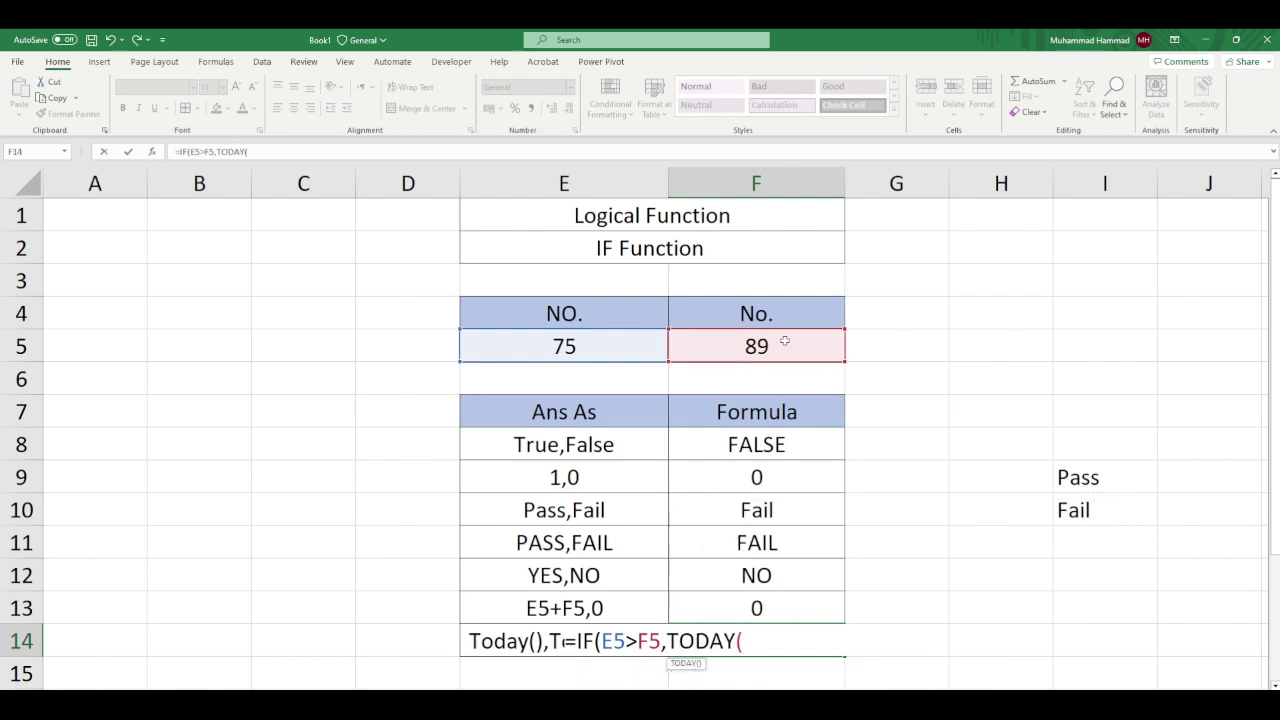
{"action": "type", "text": ")"}
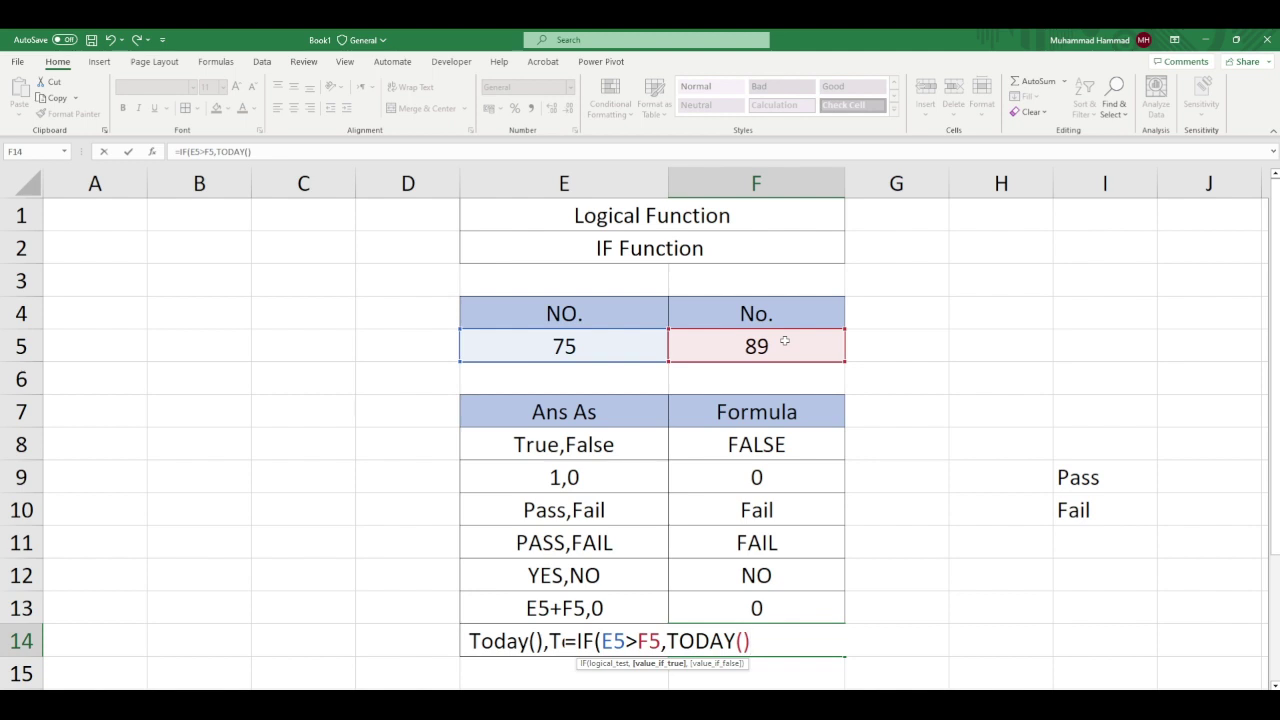
{"action": "type", "text": ",T"}
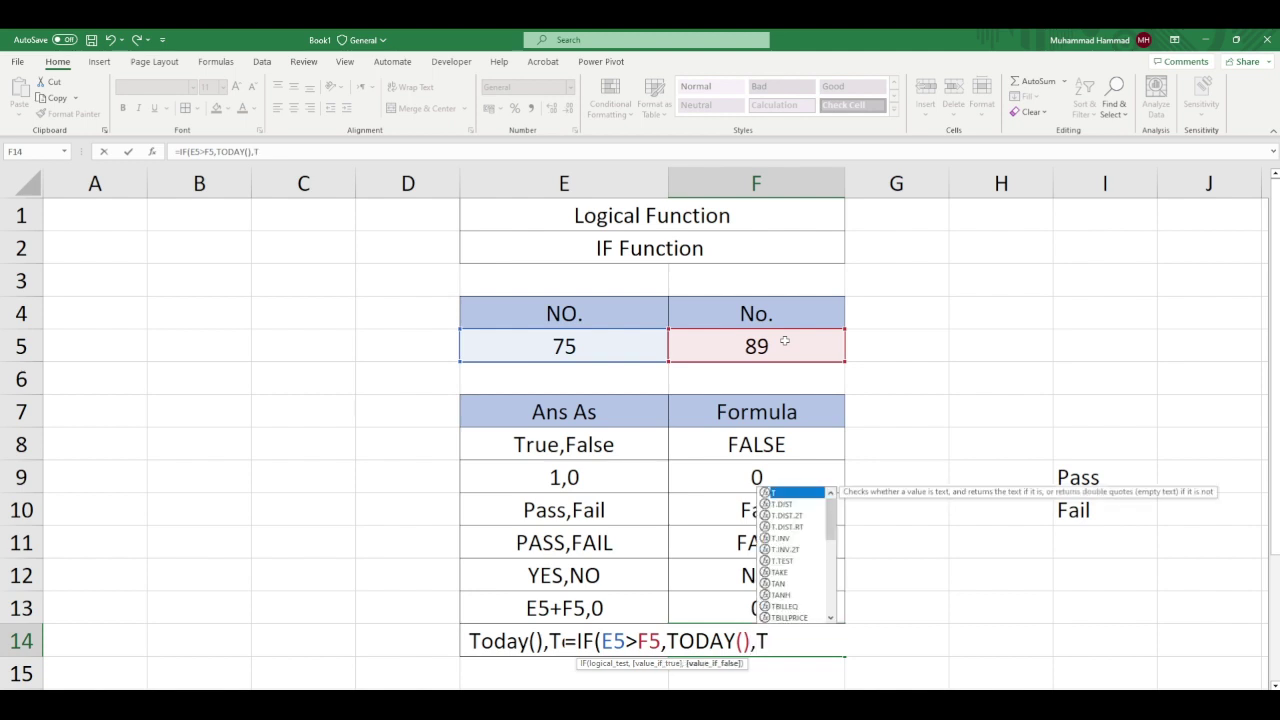
{"action": "type", "text": "oday"}
{"action": "key", "text": "Tab"}
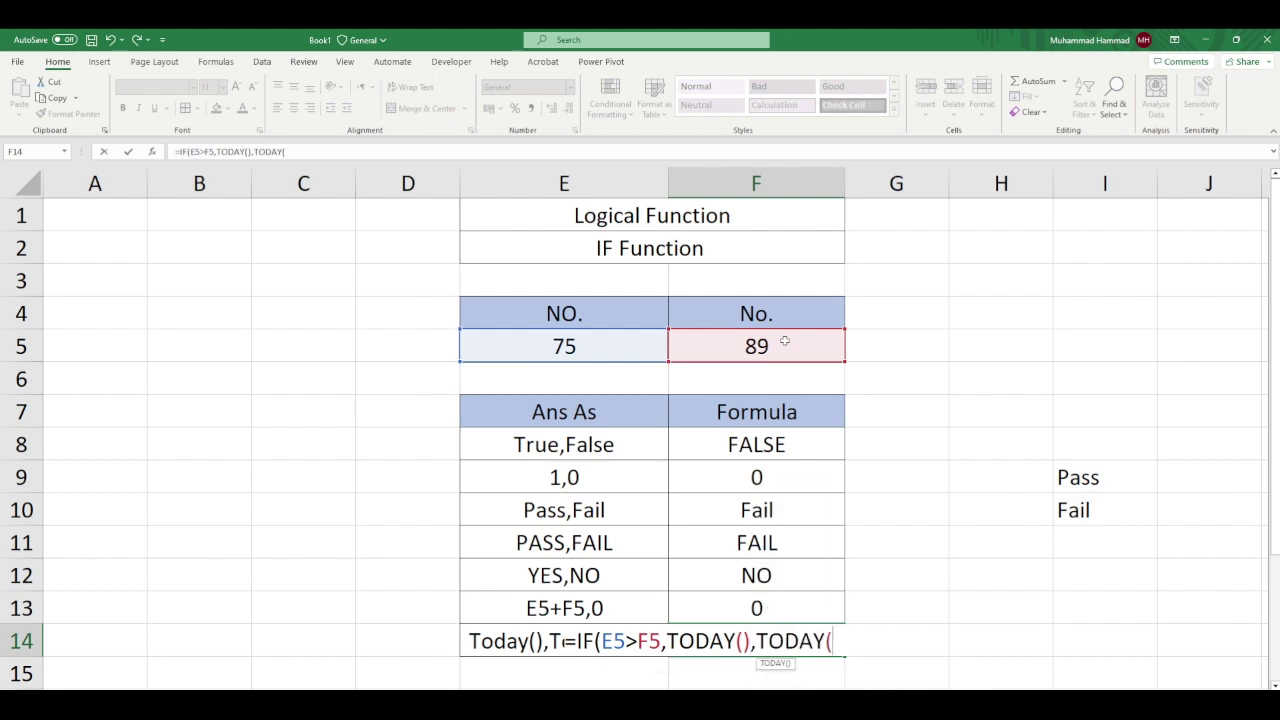
{"action": "type", "text": ")+10"}
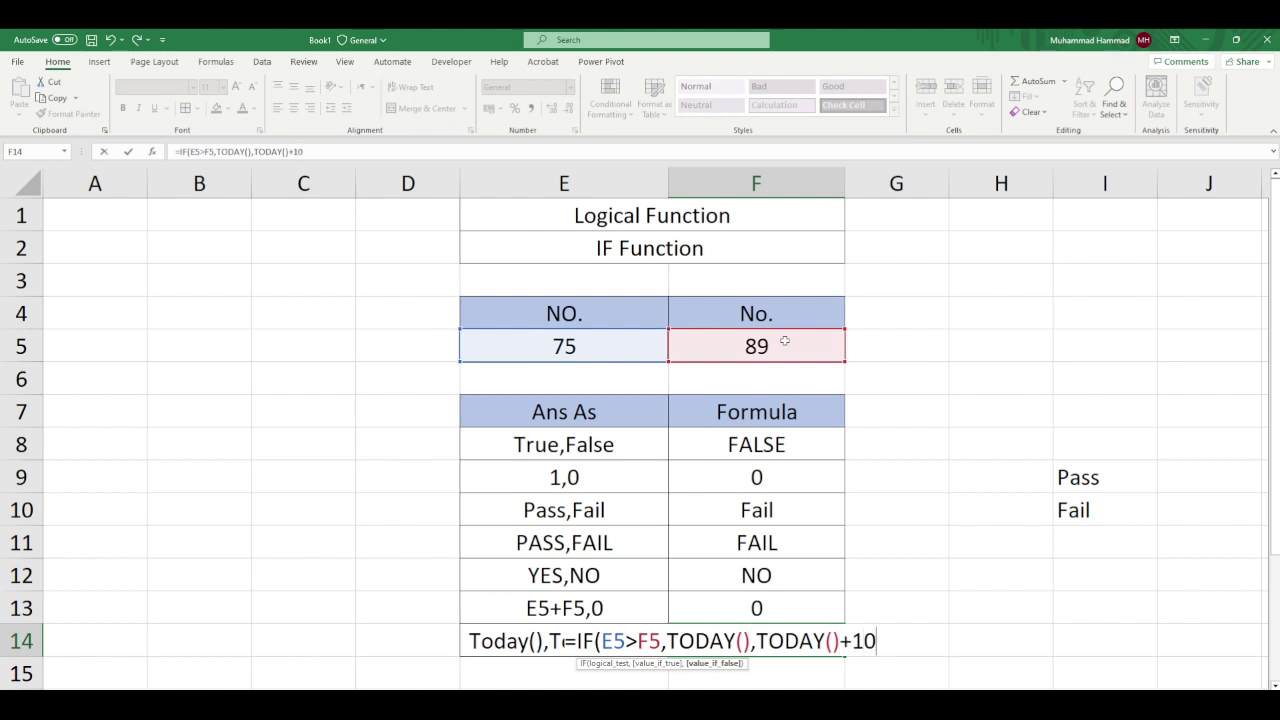
{"action": "type", "text": ")"}
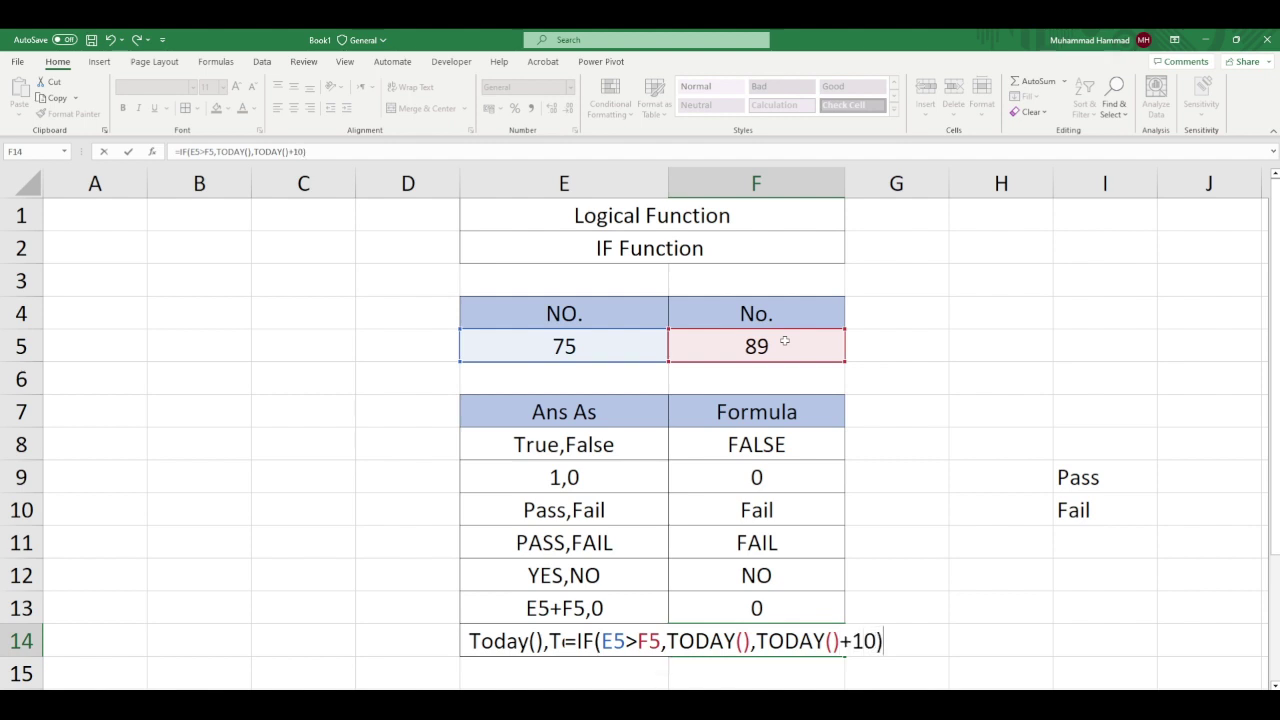
{"action": "key", "text": "Return"}
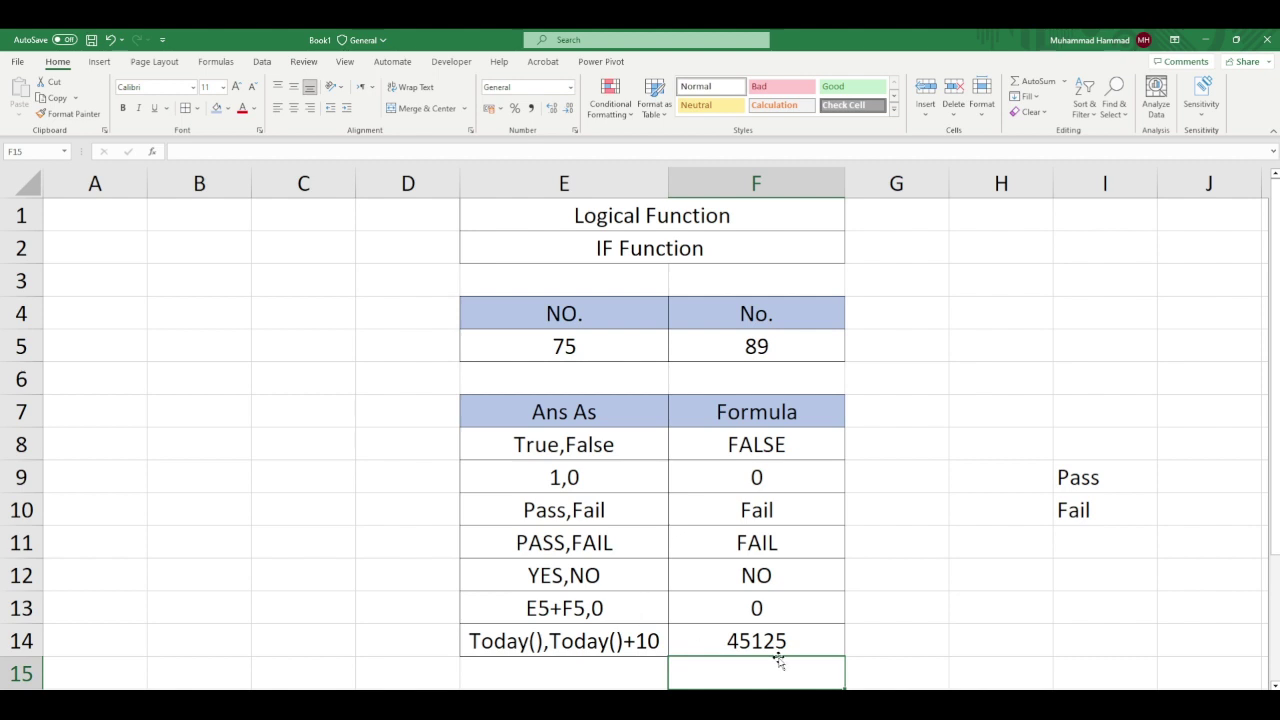
{"action": "left_click", "coordinate": [776, 638]}
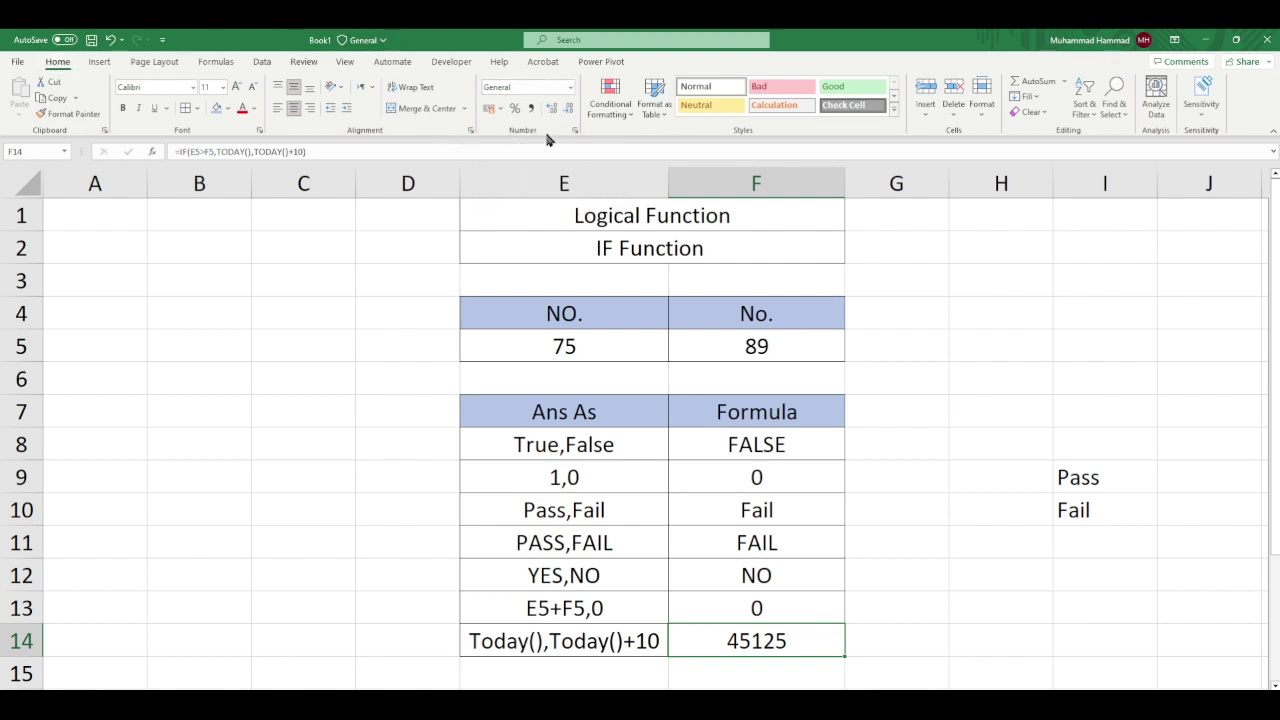
Step: Apply the Short Date number format to F14 so it displays 18/07/2023
{"action": "left_click", "coordinate": [571, 90]}
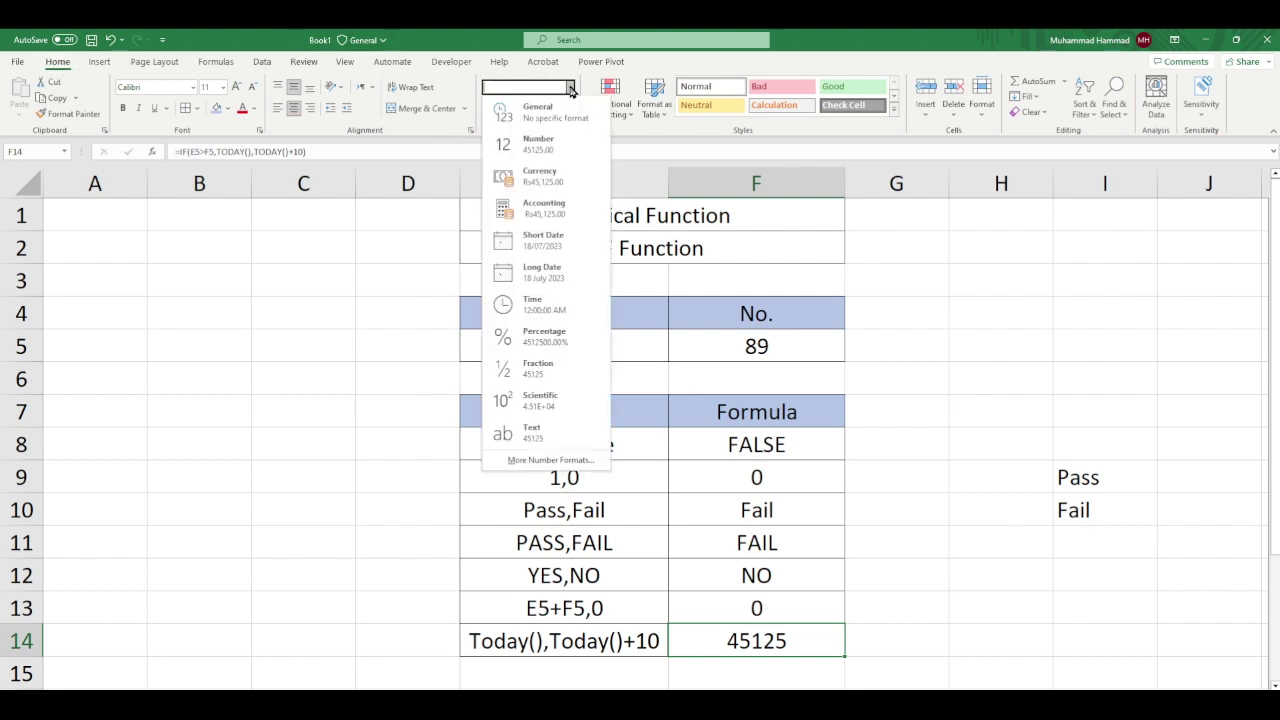
{"action": "left_click", "coordinate": [555, 243]}
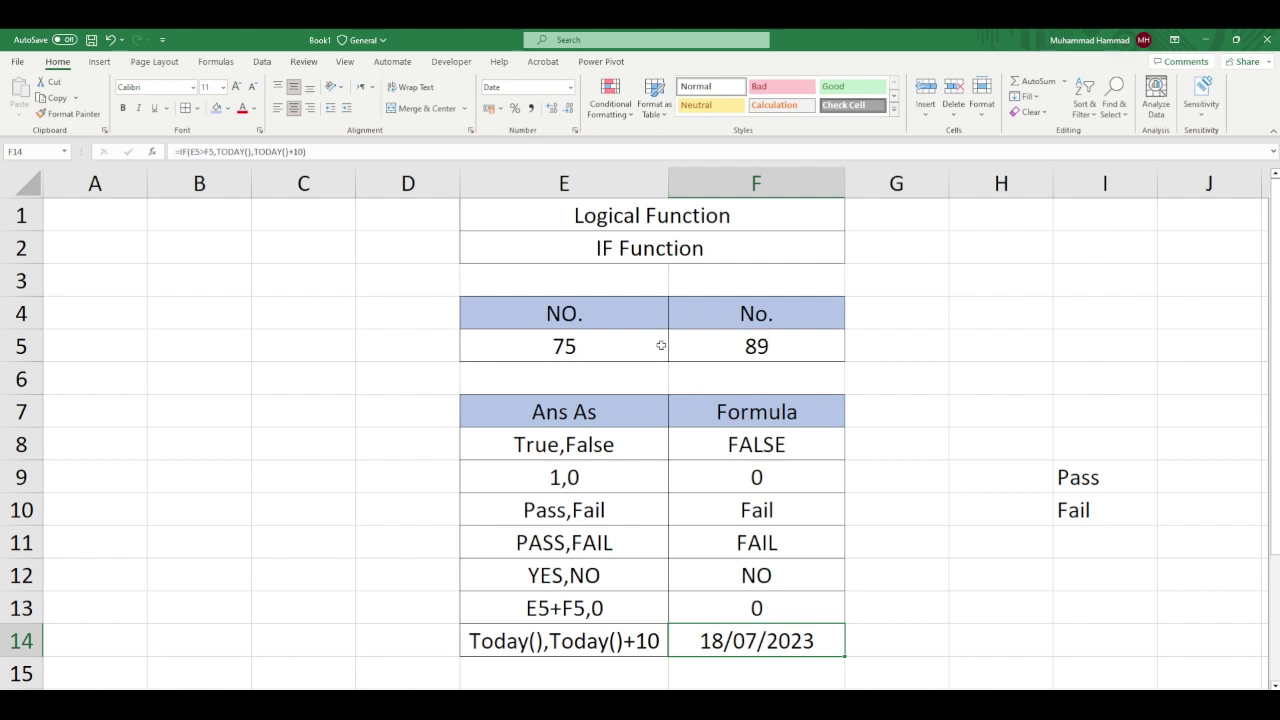
{"action": "left_click", "coordinate": [594, 346]}
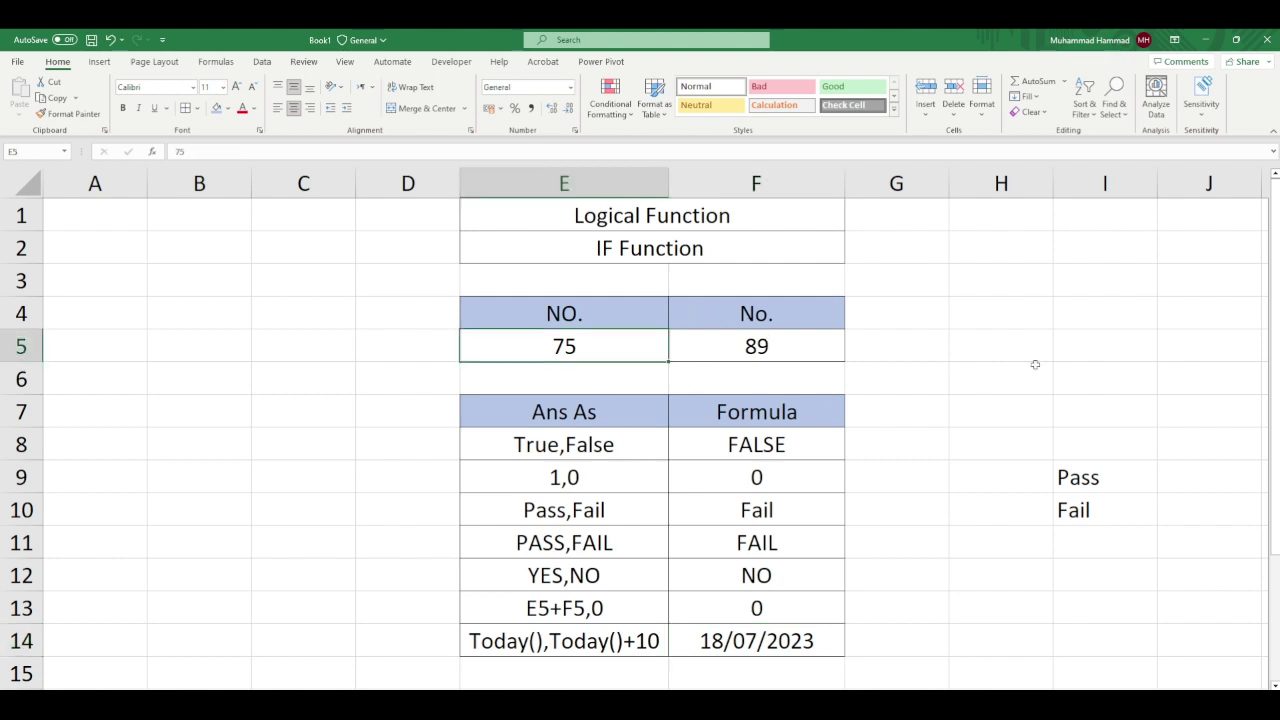
Step: Enter 90 in E5 so F8:F14 flip to TRUE, 1, Pass, PASS, YES, 179
{"action": "type", "text": "90"}
{"action": "key", "text": "Return"}
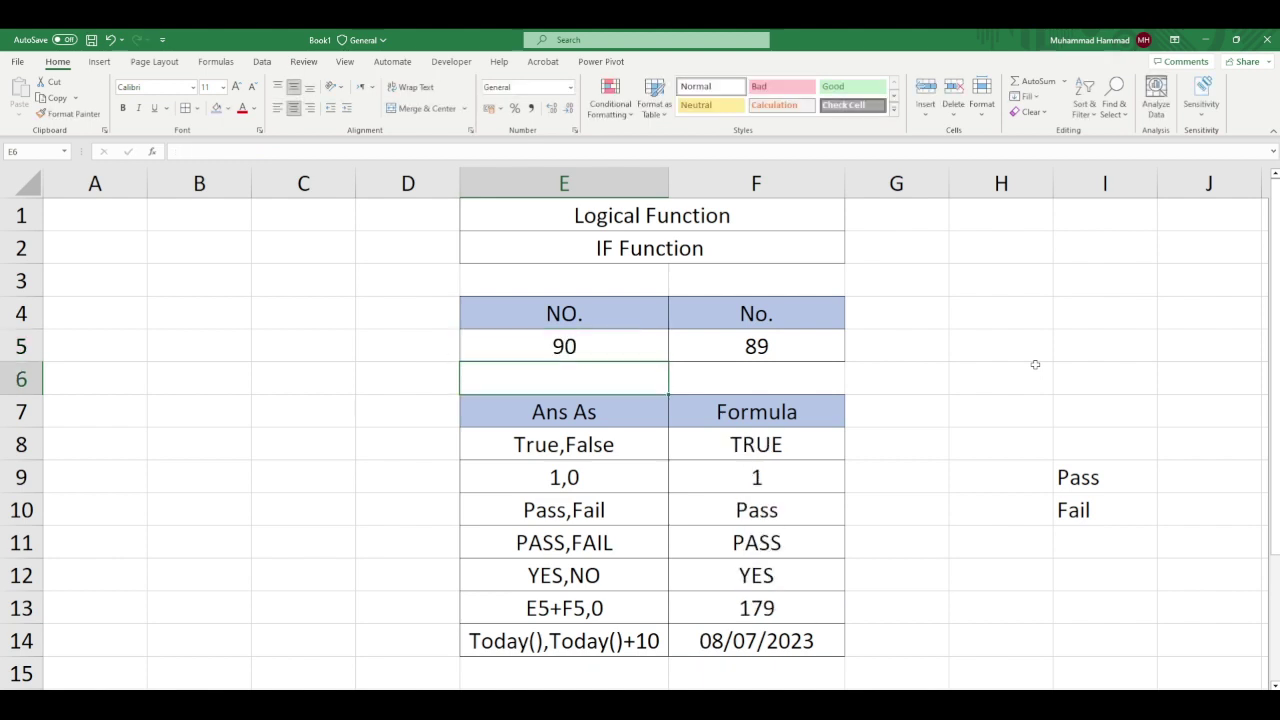